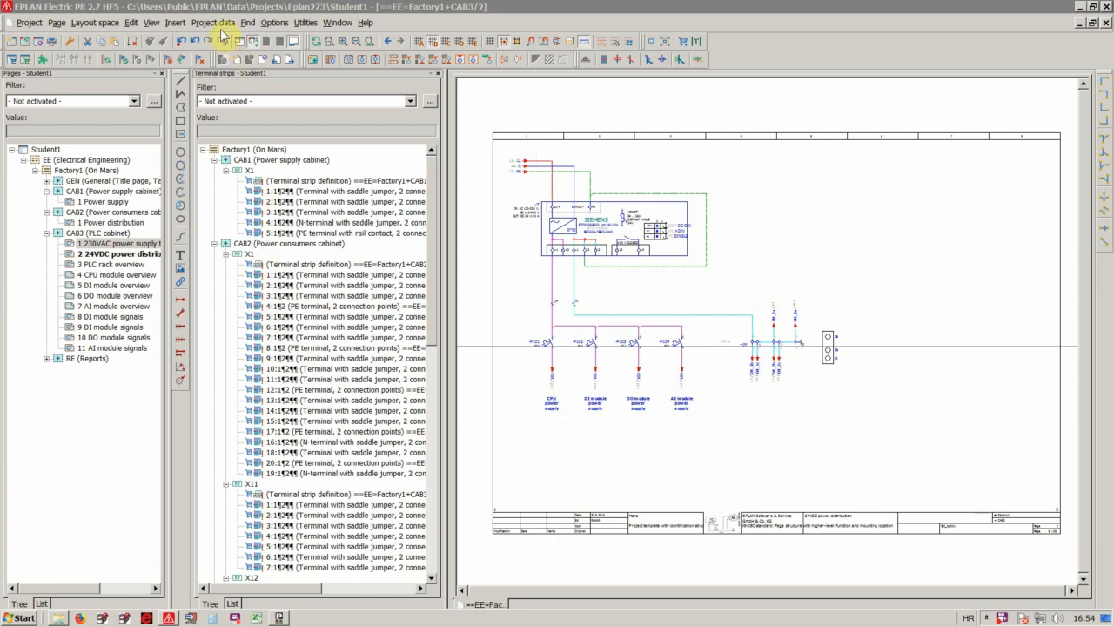
Open the project's message management and enlarge its message list.
left_click(216, 24)
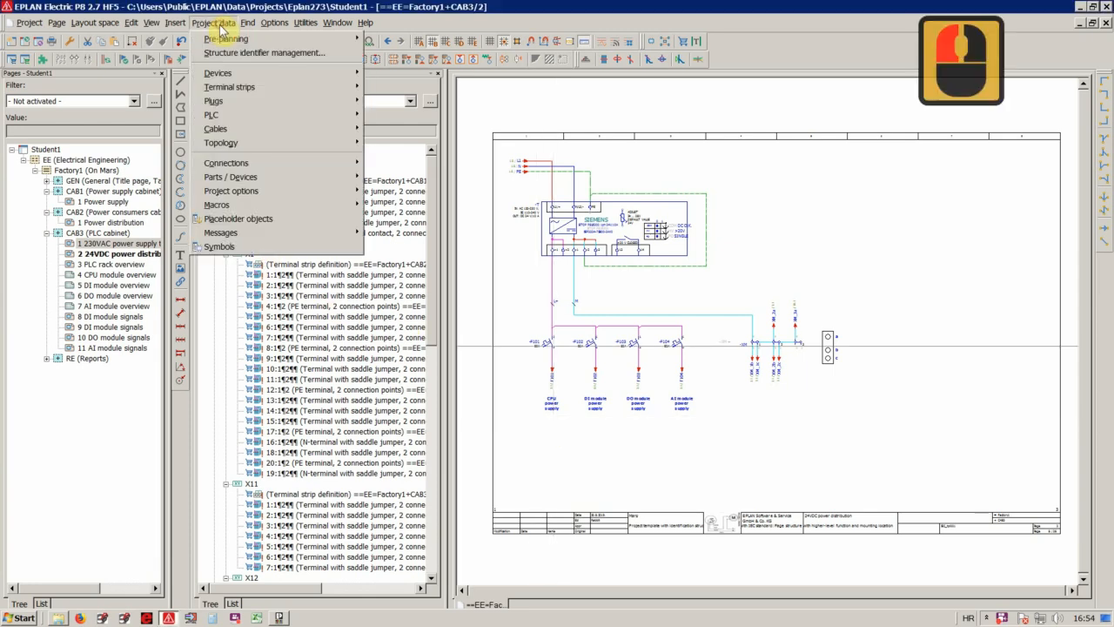
left_click(220, 235)
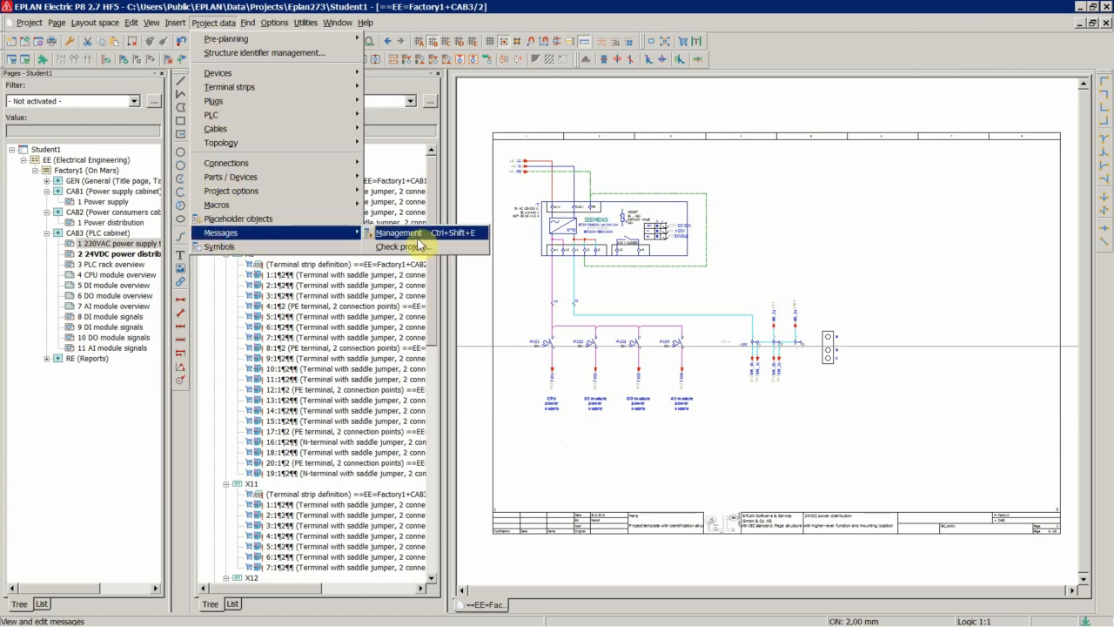
left_click(405, 233)
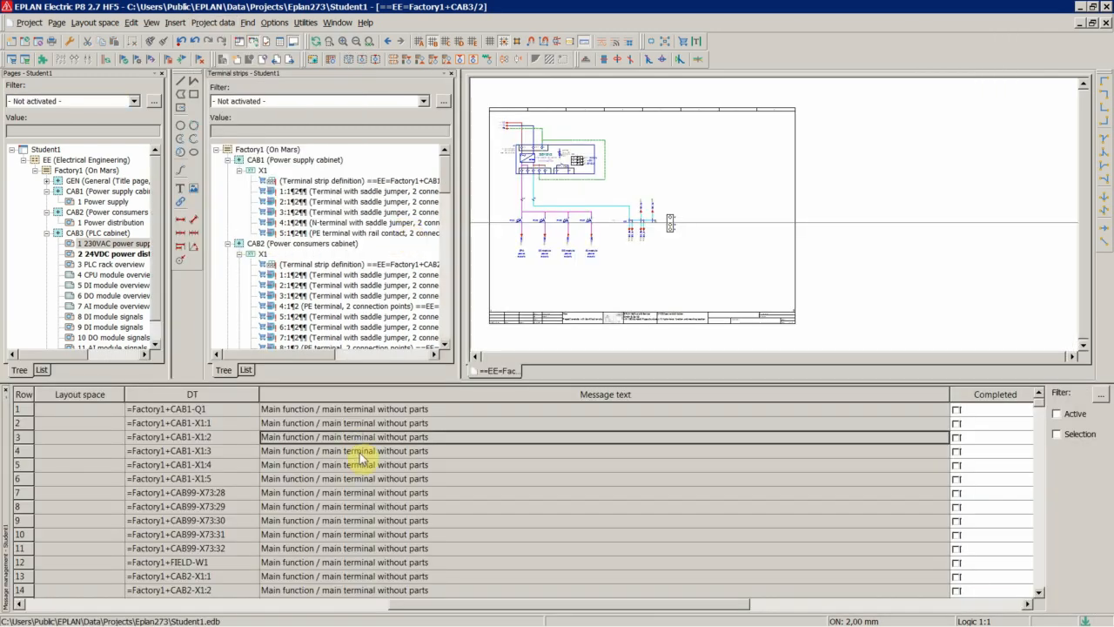
left_click(359, 453)
left_click_drag(392, 382, 398, 185)
Examine the project's message list from the first entry to the last, then return to its beginning.
double_click(384, 340)
left_click(384, 340)
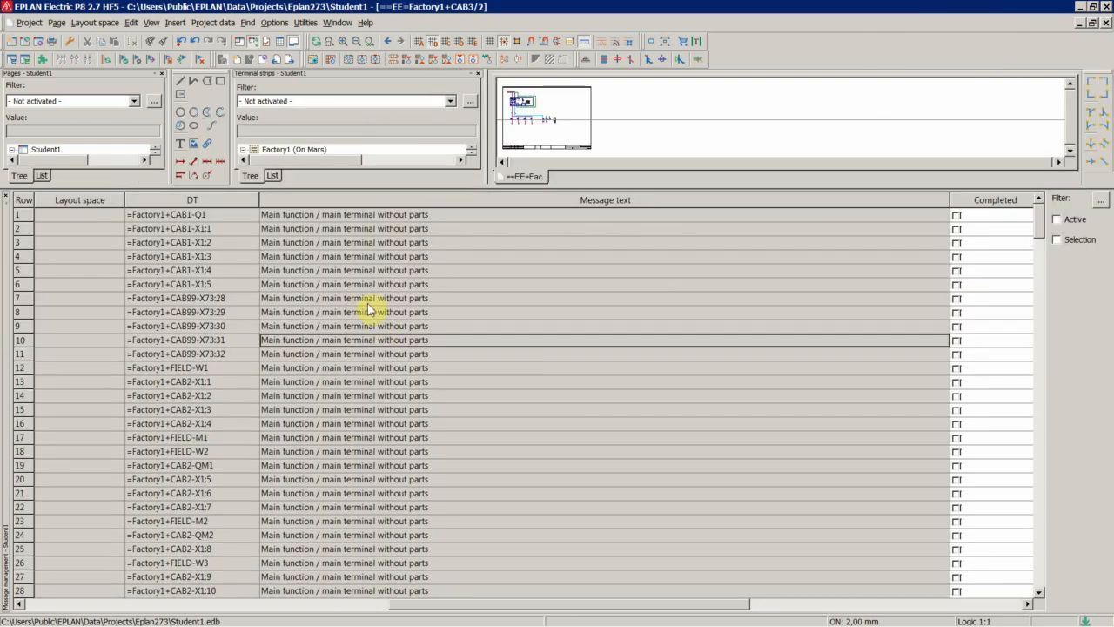
left_click(383, 300)
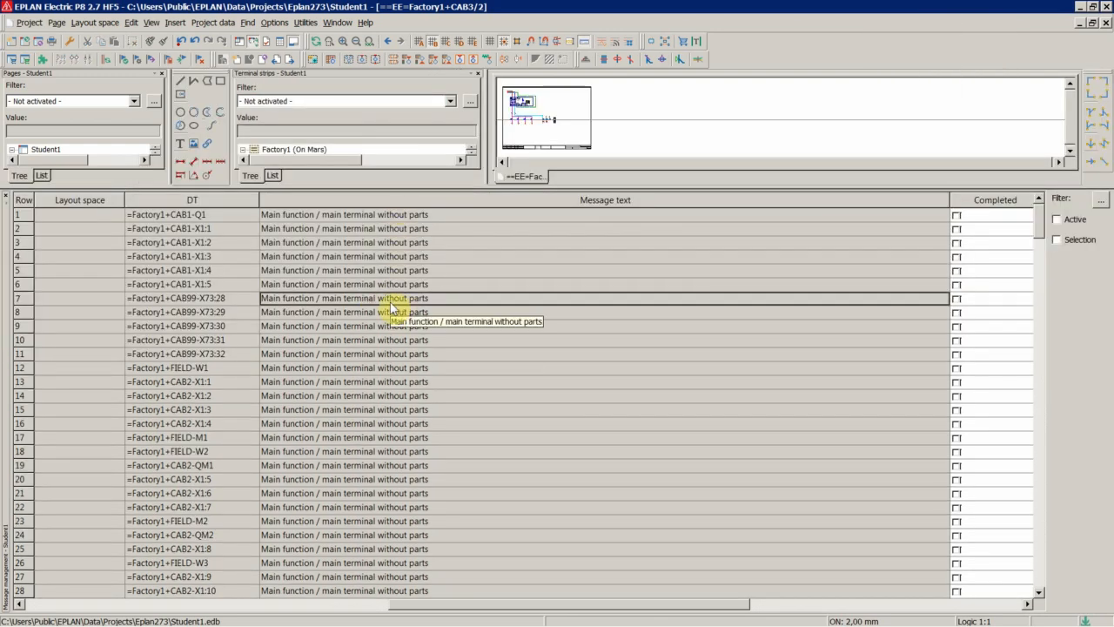
left_click(374, 355)
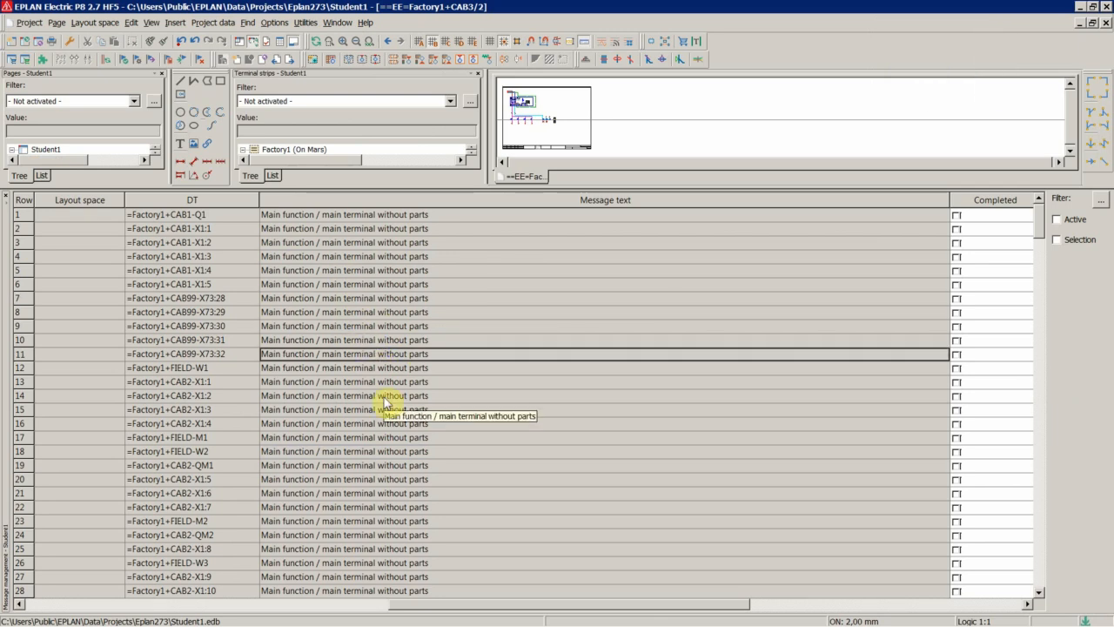
scroll(387, 401, "down", 20)
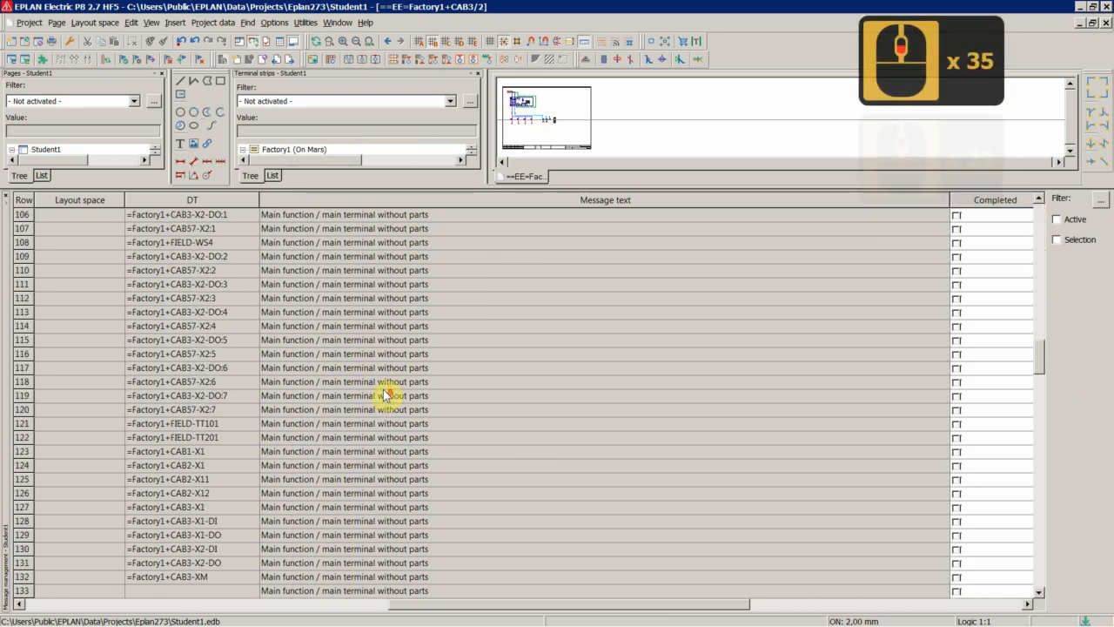
scroll(385, 394, "down", 20)
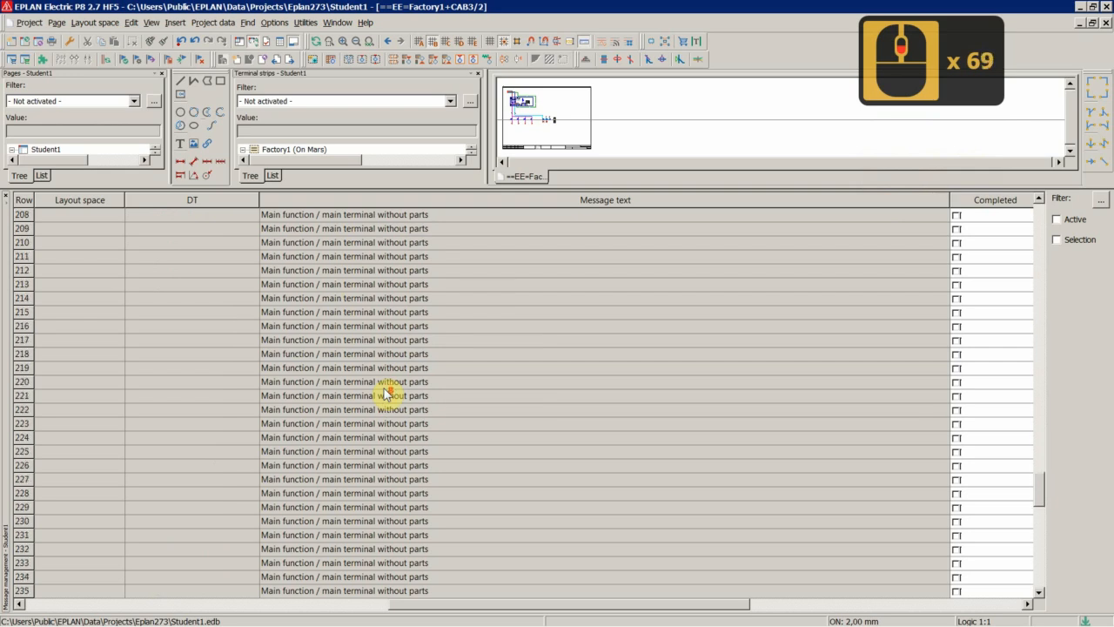
scroll(385, 393, "down", 20)
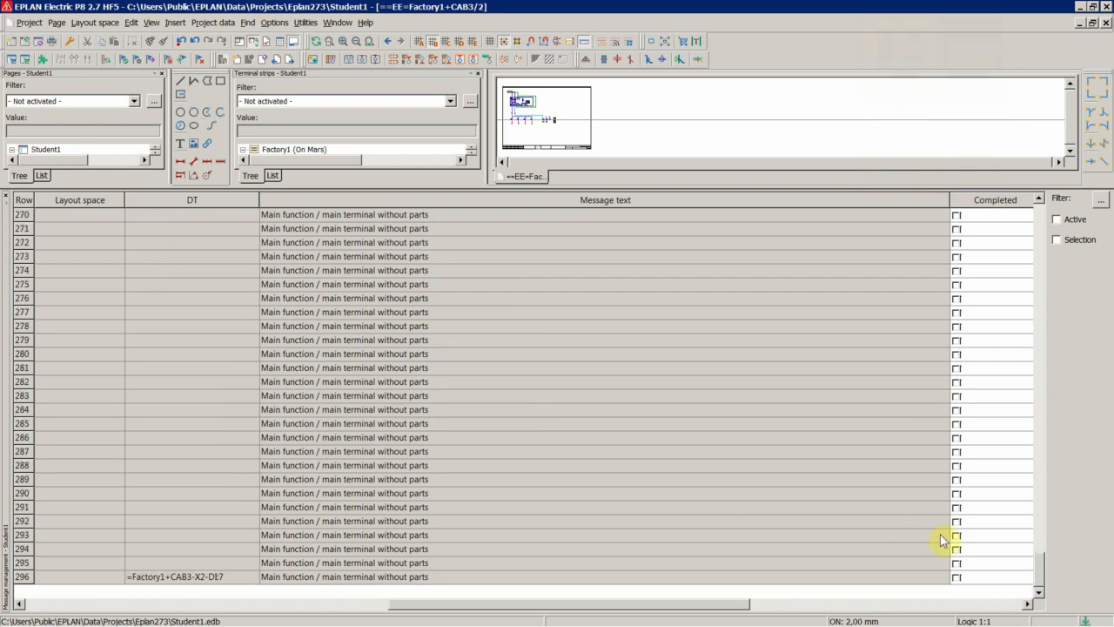
left_click_drag(1039, 567, 995, 204)
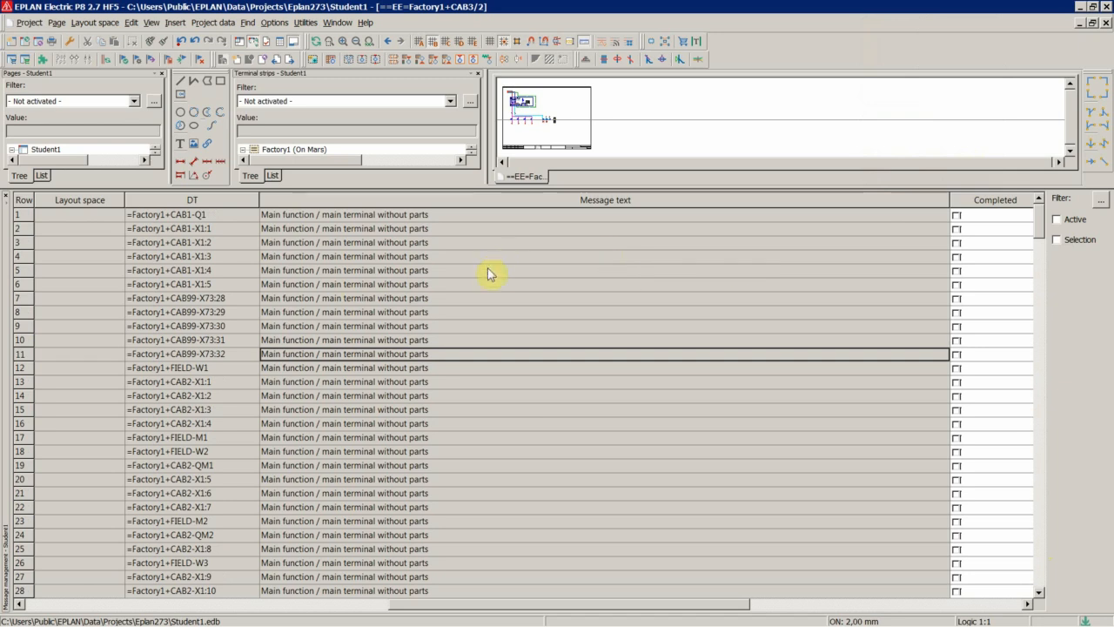
Start a project check from the message list and open its Messages and checks settings in an enlarged window.
right_click(354, 285)
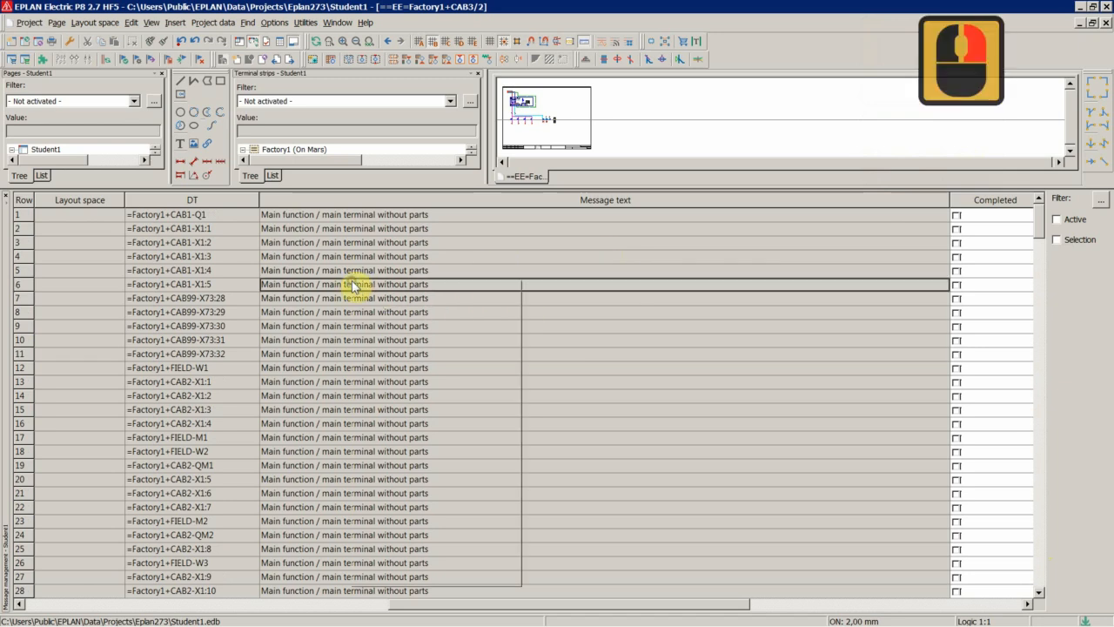
left_click(396, 421)
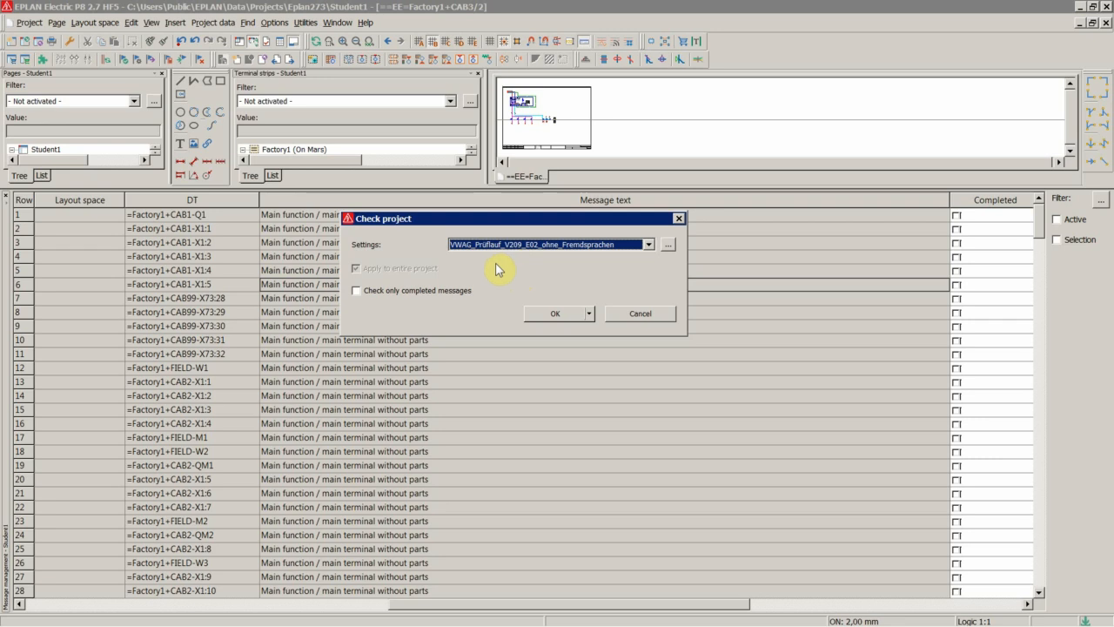
left_click(667, 246)
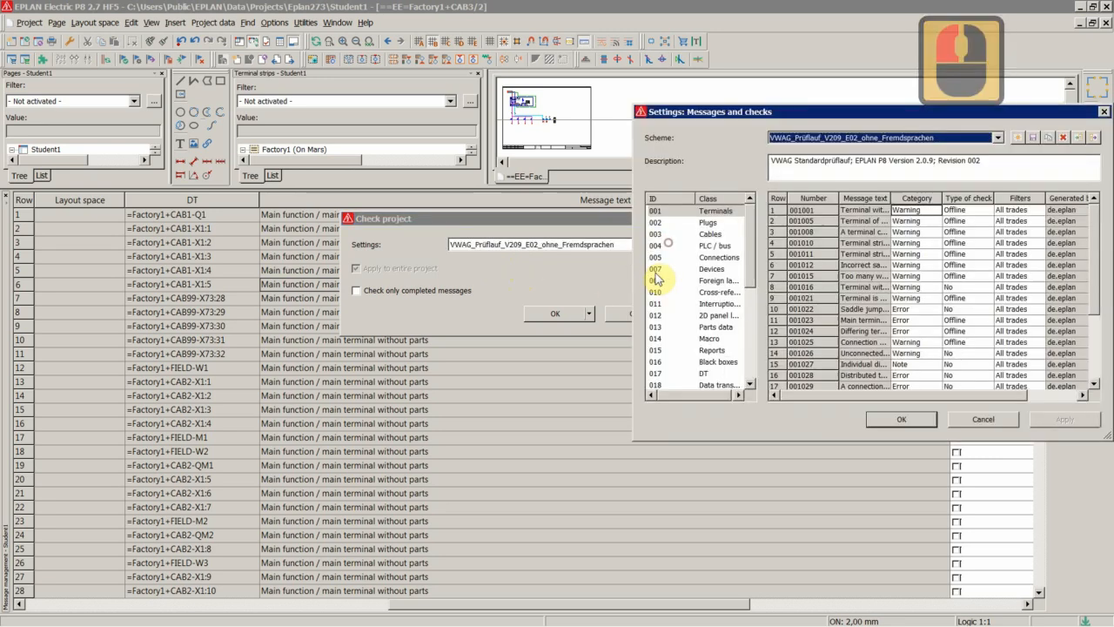
left_click_drag(741, 106, 385, 55)
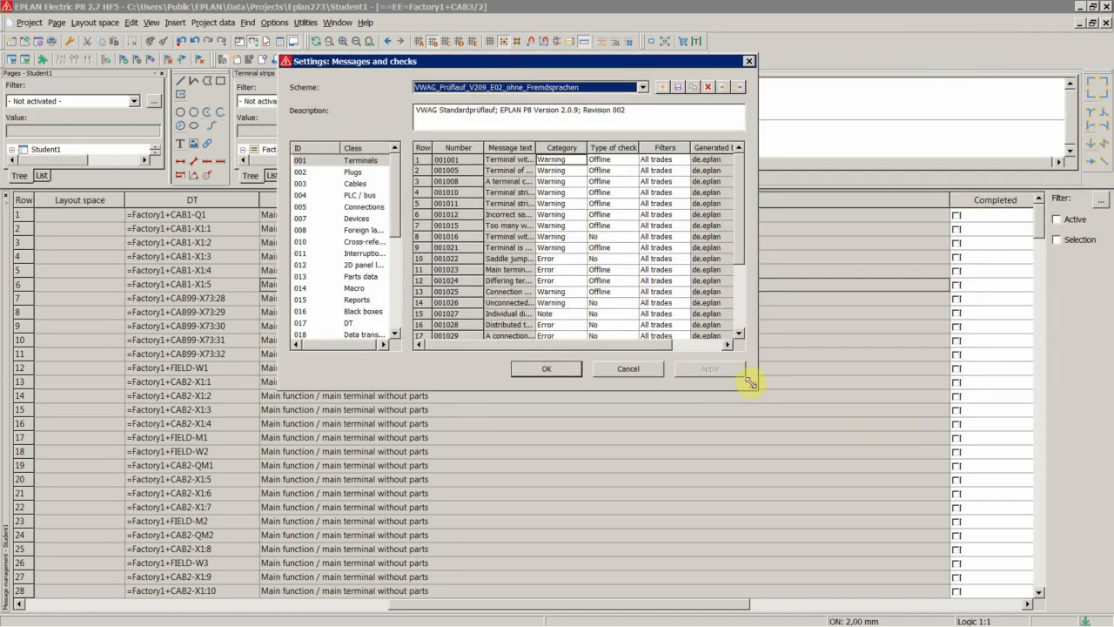
left_click_drag(756, 385, 916, 553)
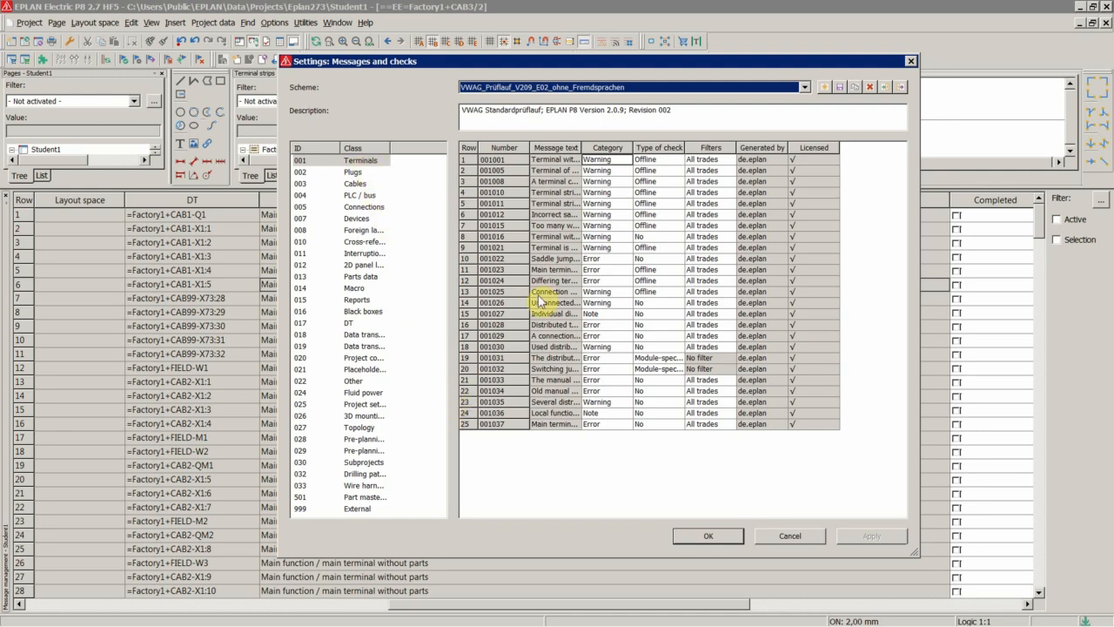
Widen the Message text column to fit the full texts of the Terminals check messages.
left_click(609, 161)
left_click_drag(581, 149, 582, 150)
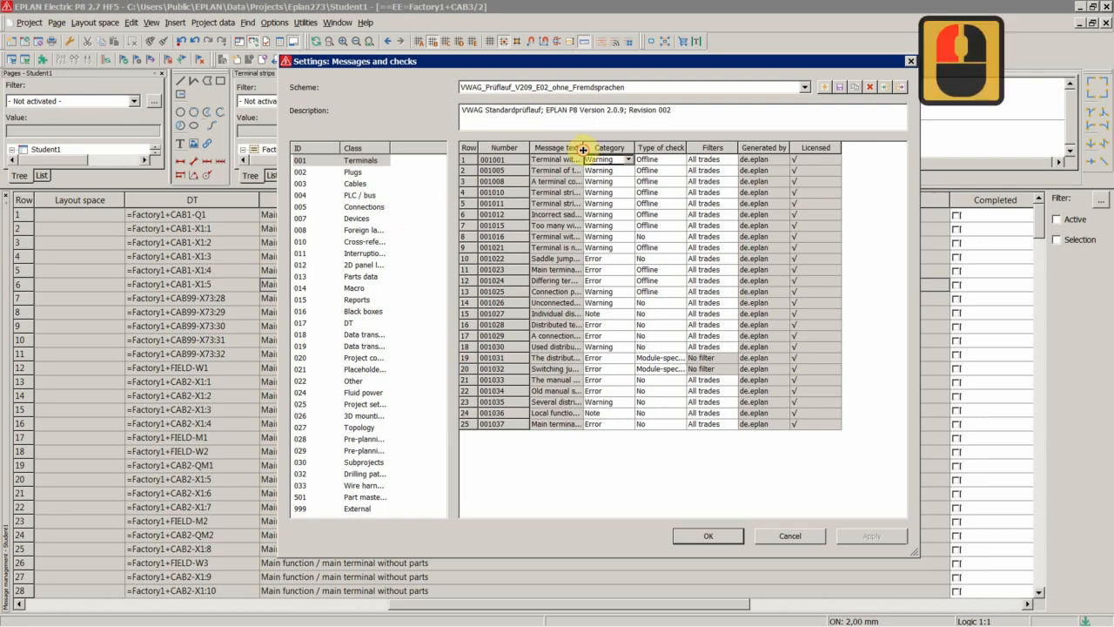
double_click(582, 150)
left_click(583, 172)
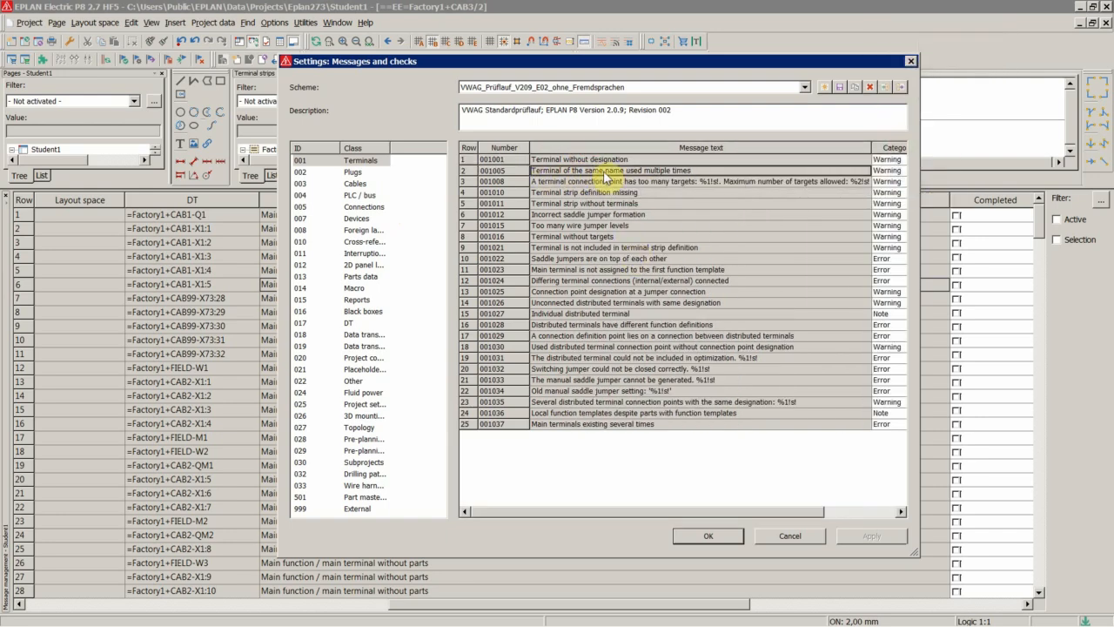
Inspect the category choices for terminal message 001005 and choose Warning.
left_click_drag(635, 512, 719, 511)
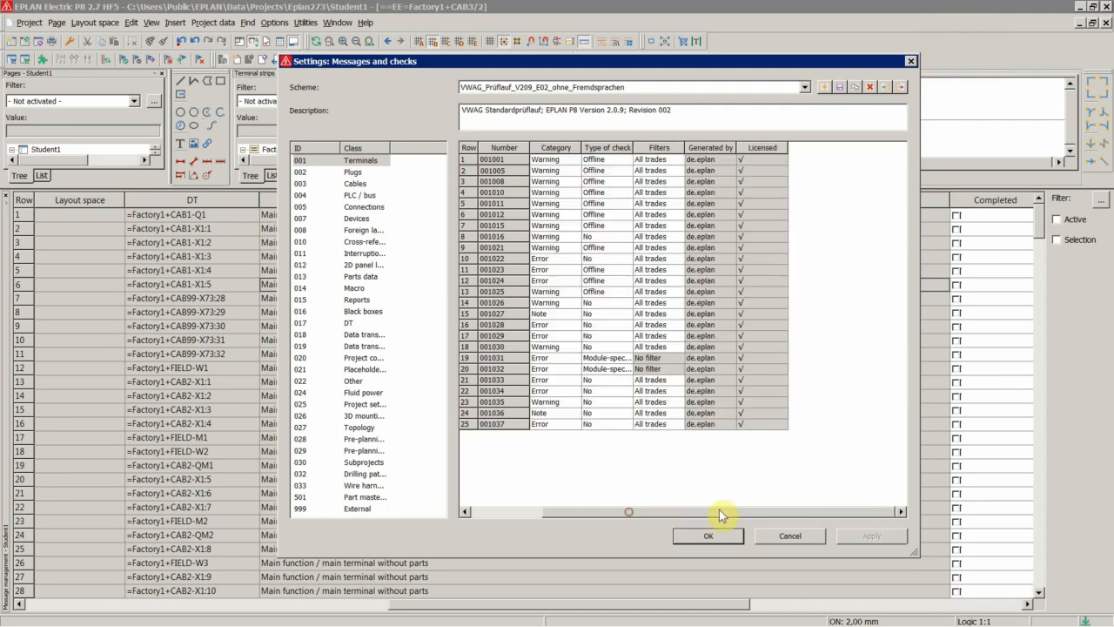
double_click(551, 171)
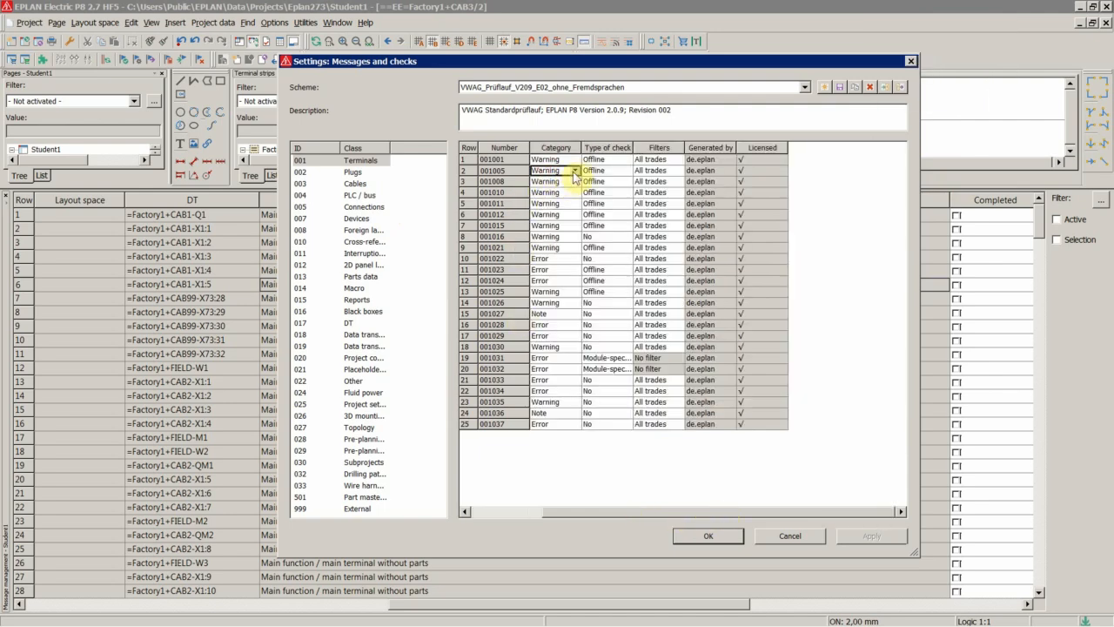
left_click(574, 170)
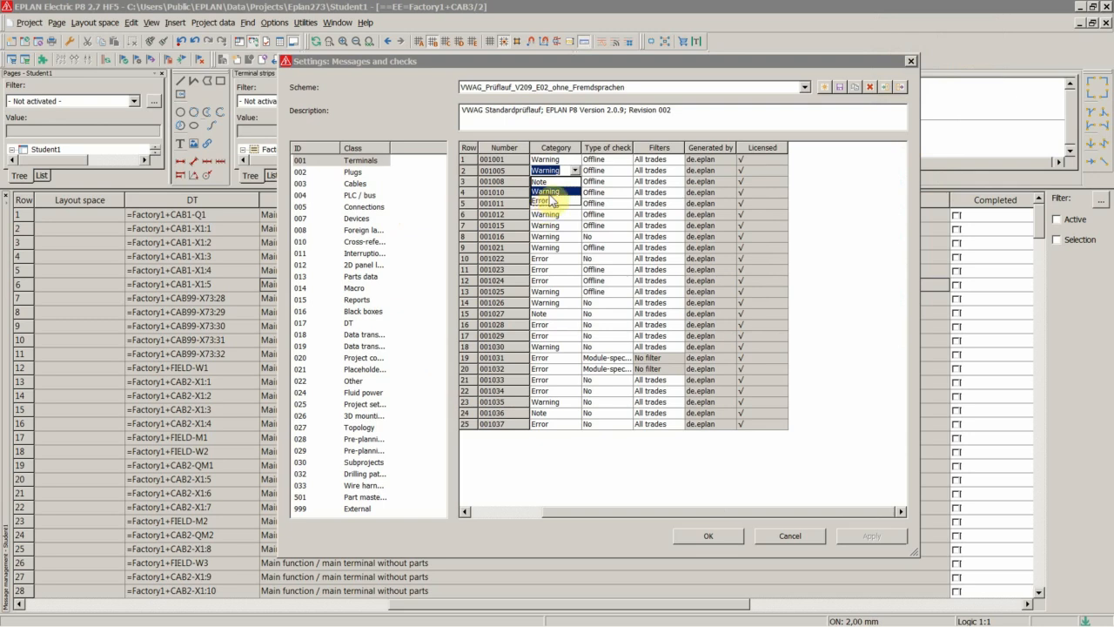
left_click(551, 195)
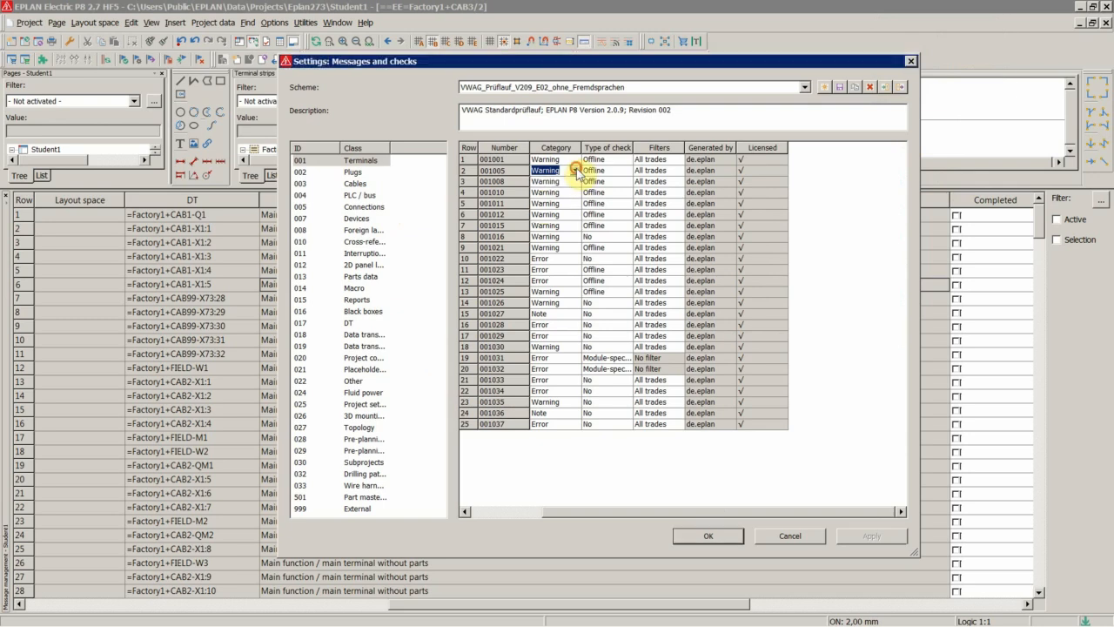
Review the check messages of the Black boxes, Connections and PLC / bus classes, including the PLC / bus message texts.
left_click(364, 311)
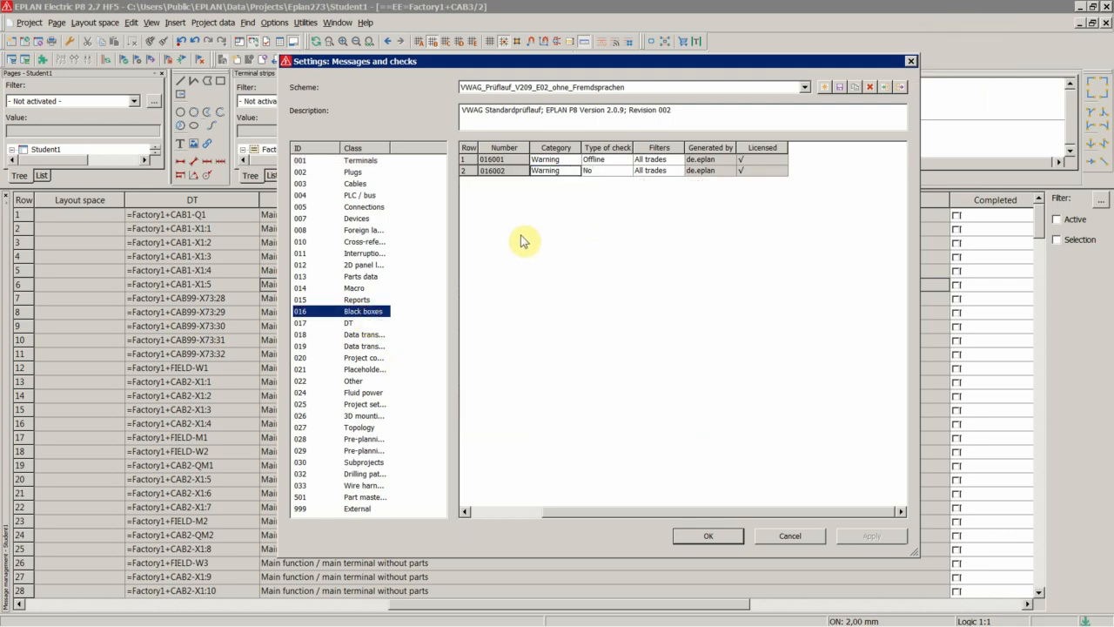
left_click(360, 207)
left_click(360, 195)
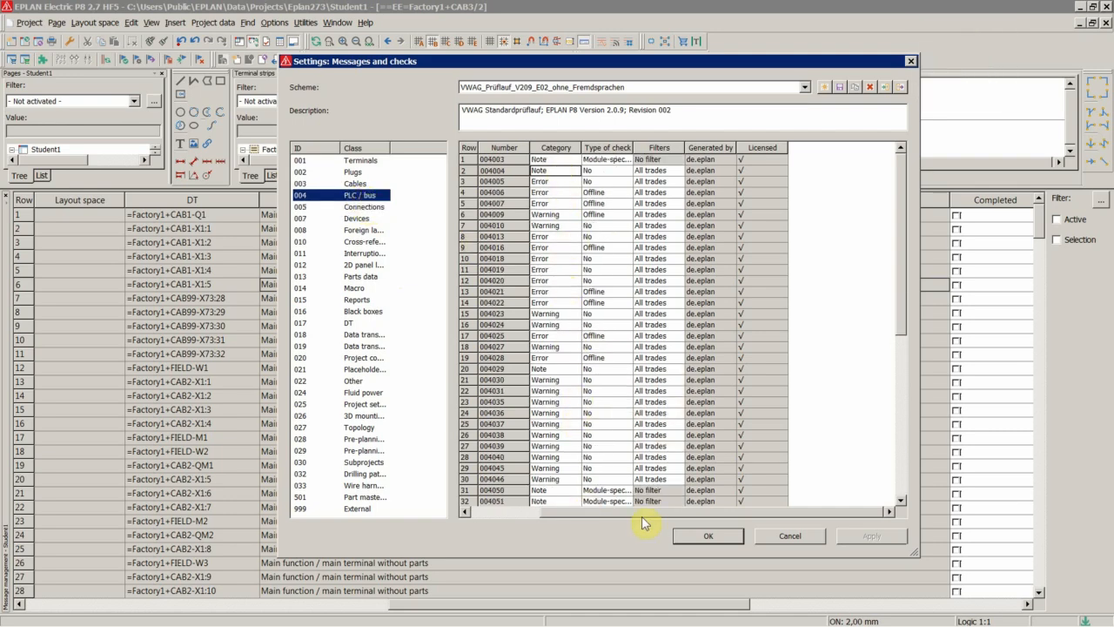
left_click_drag(643, 514, 522, 513)
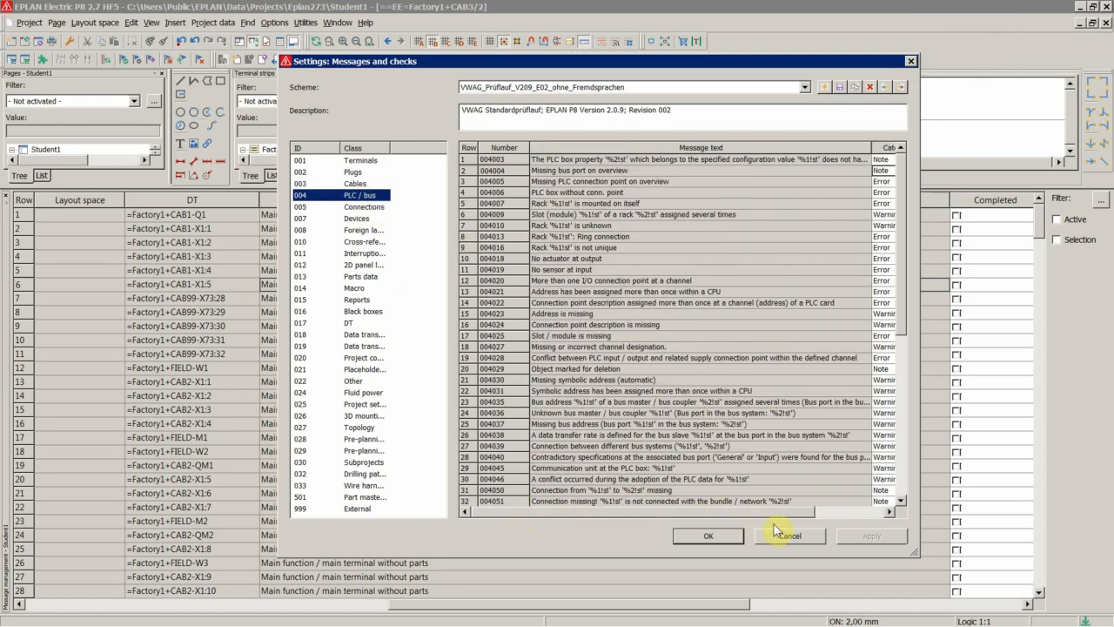
Start a copy of the VWAG_Prüflauf_V209_E02_ohne_Fremdsprachen scheme and name it Student1_Check_Project_Setting.
left_click(855, 88)
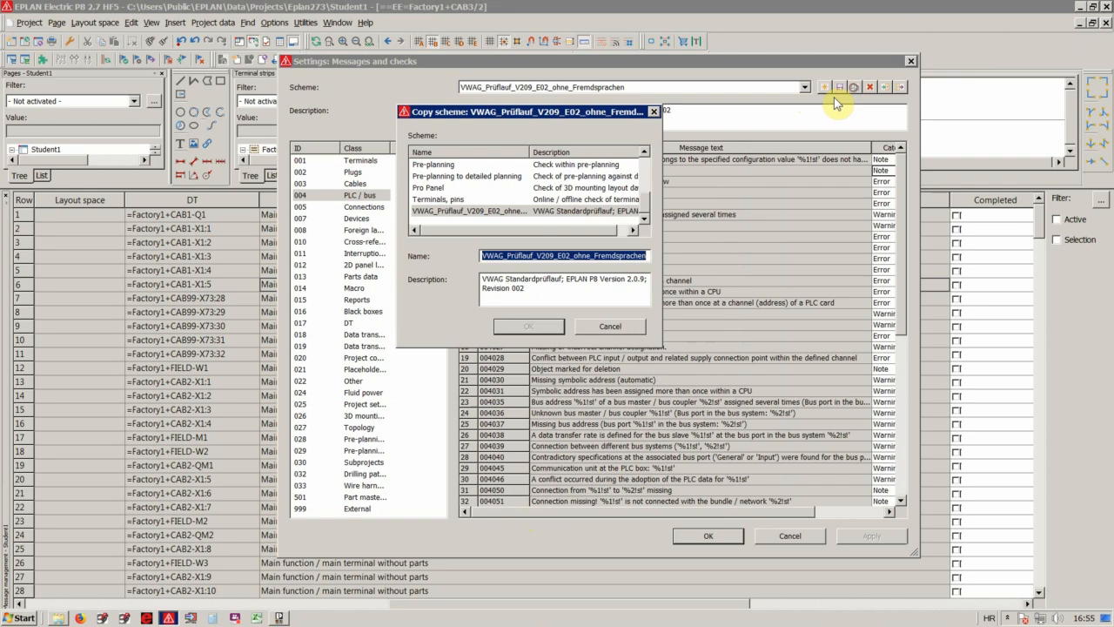
left_click(521, 256)
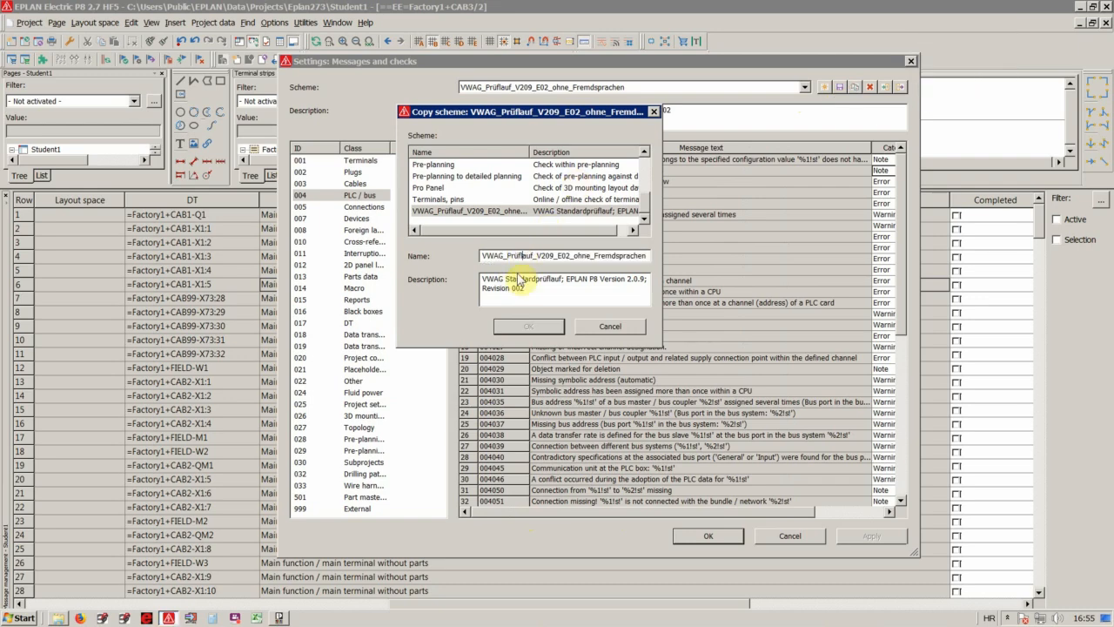
key("ctrl+a")
type("S")
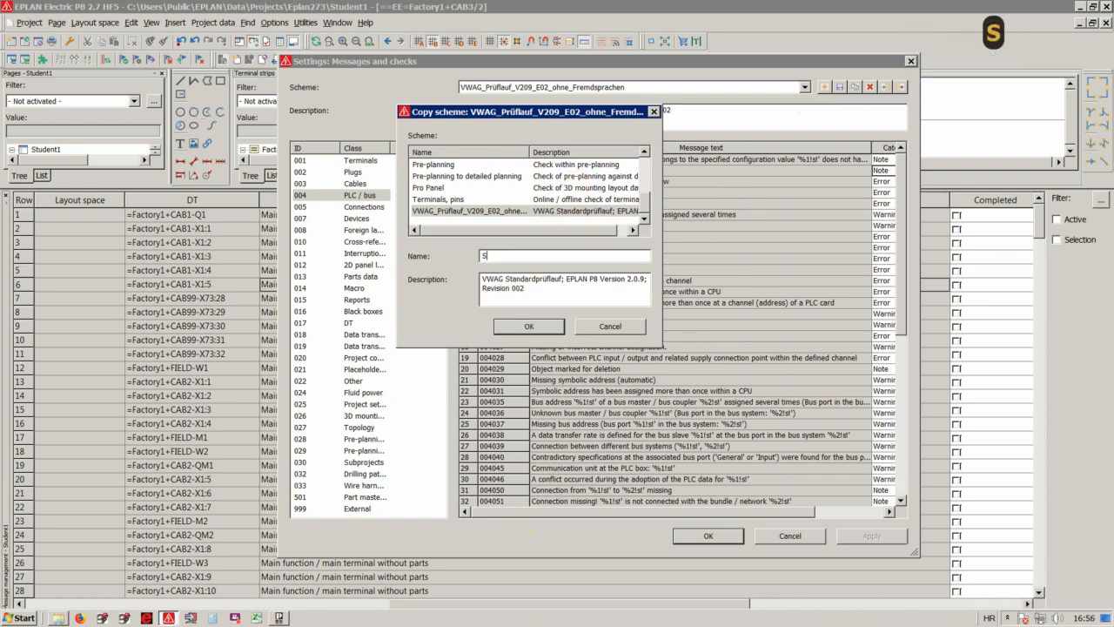
type("tdeu")
key("BackSpace")
key("BackSpace")
key("BackSpace")
type("ude")
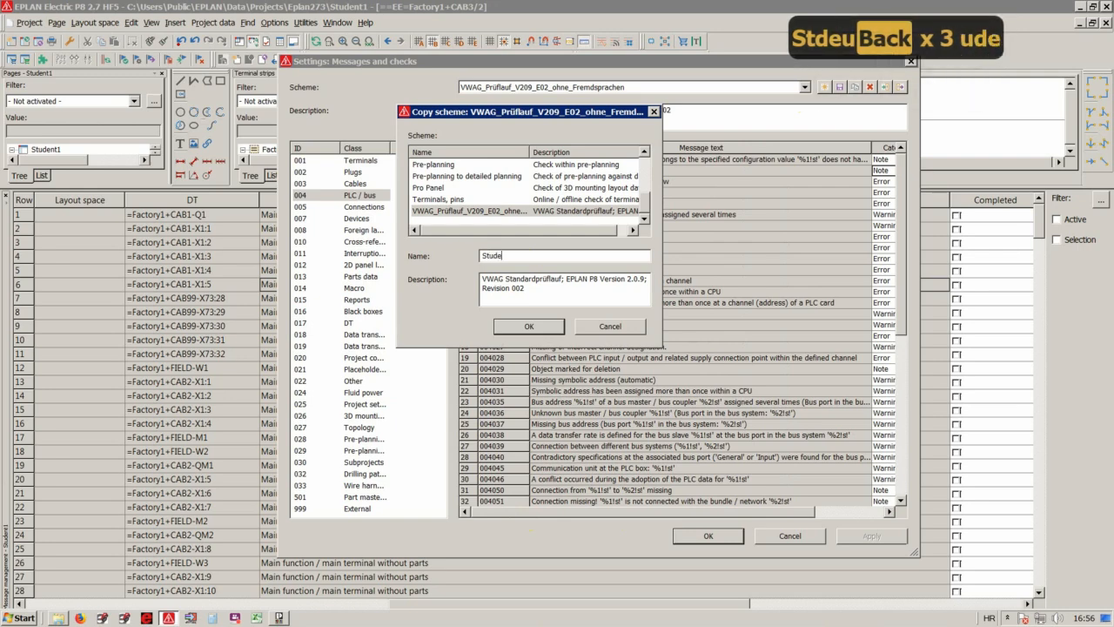
type("nt1_")
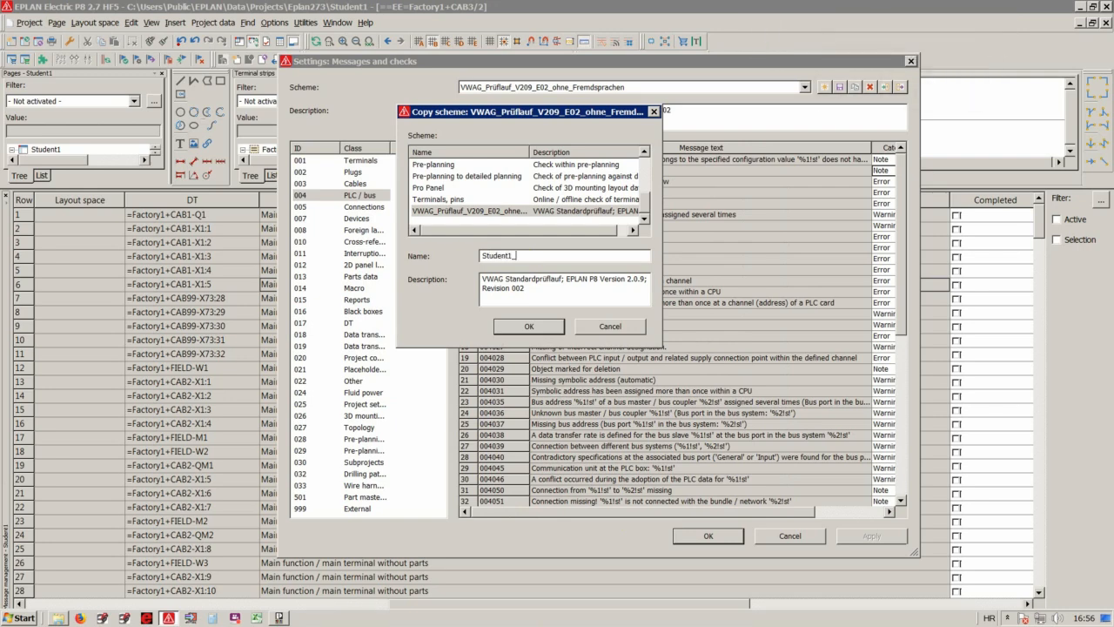
type("Check_Rpo")
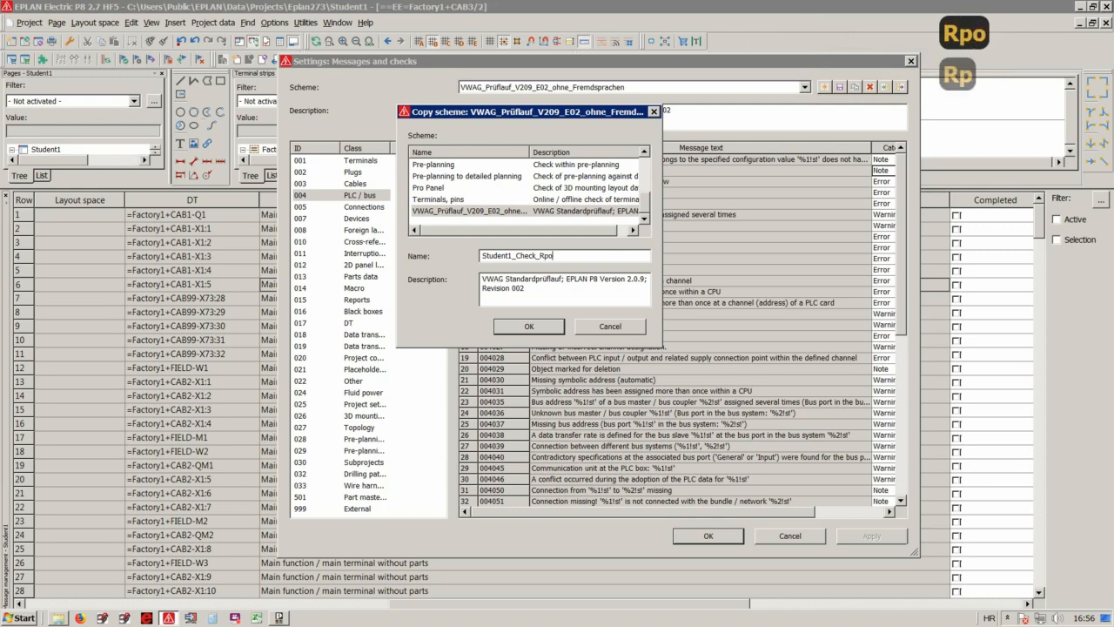
key("BackSpace")
key("BackSpace")
key("BackSpace")
type("Projec")
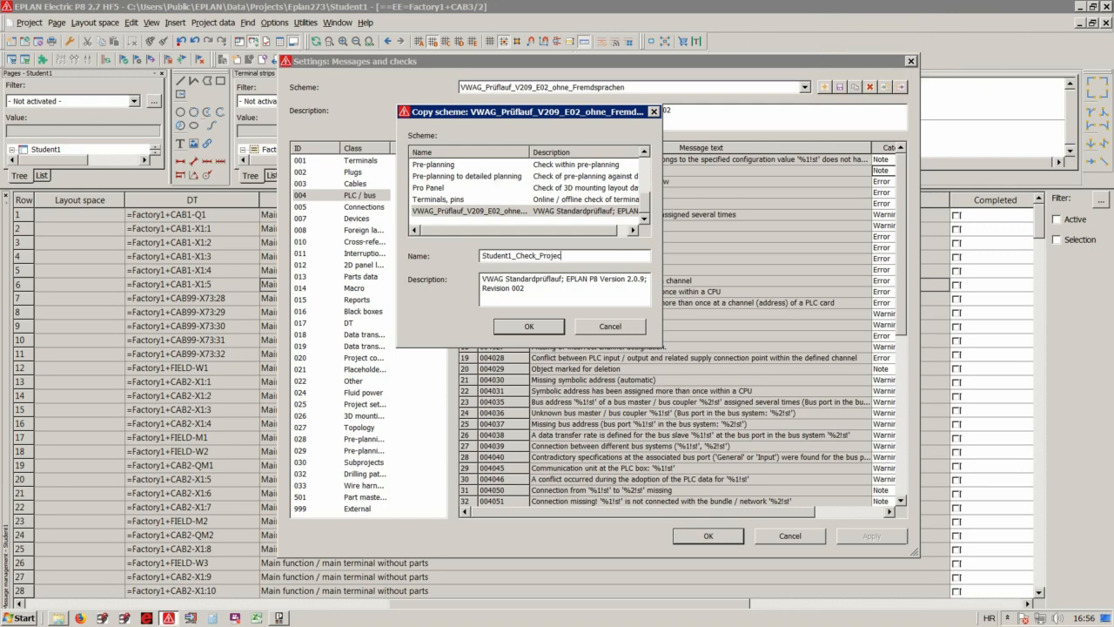
type("t_See")
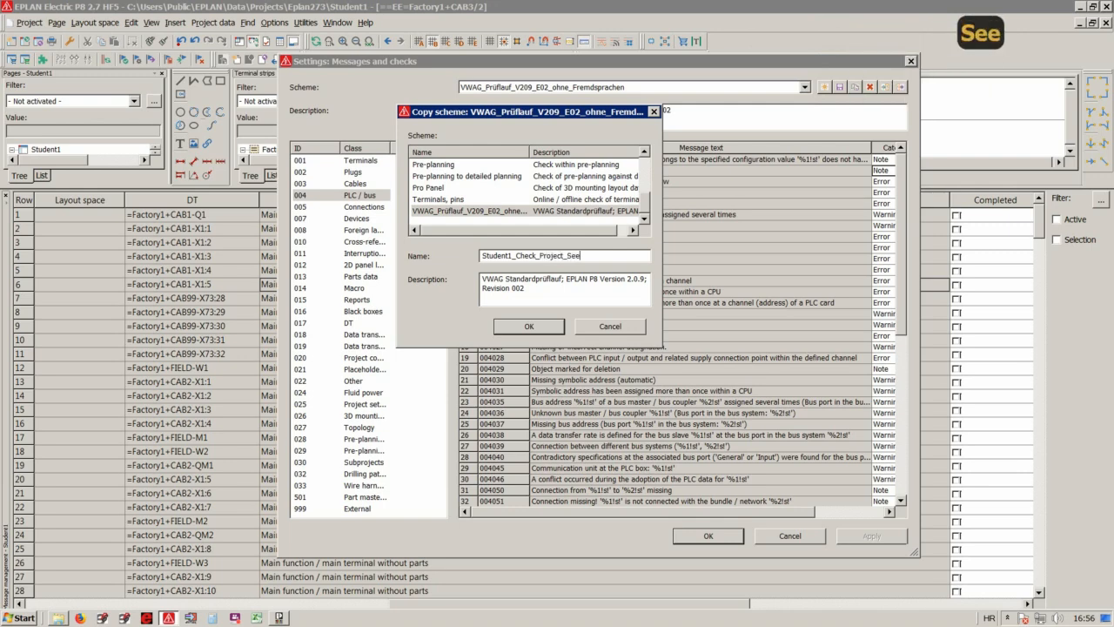
key("BackSpace")
type("tting")
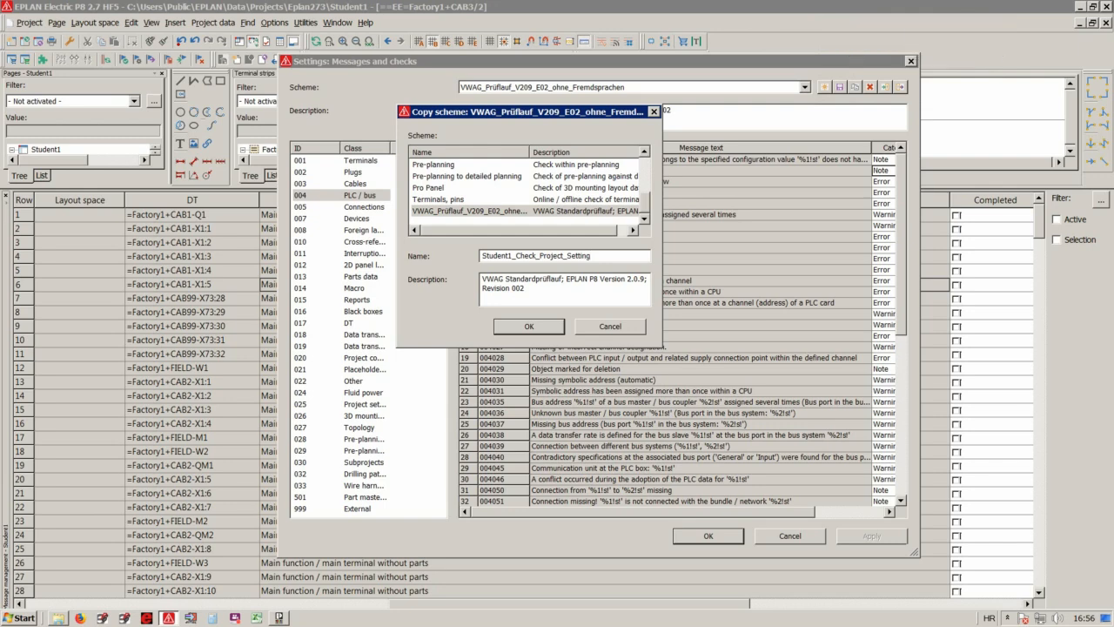
Clear the description of the Student1_Check_Project_Setting scheme copy and create the scheme.
left_click_drag(529, 297, 427, 279)
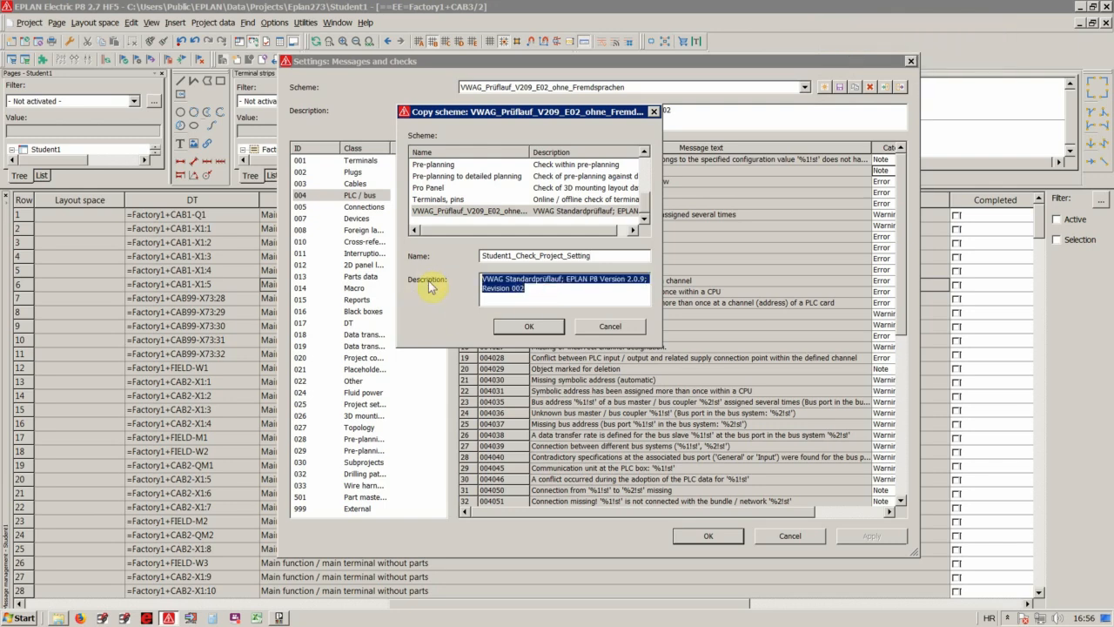
key("BackSpace")
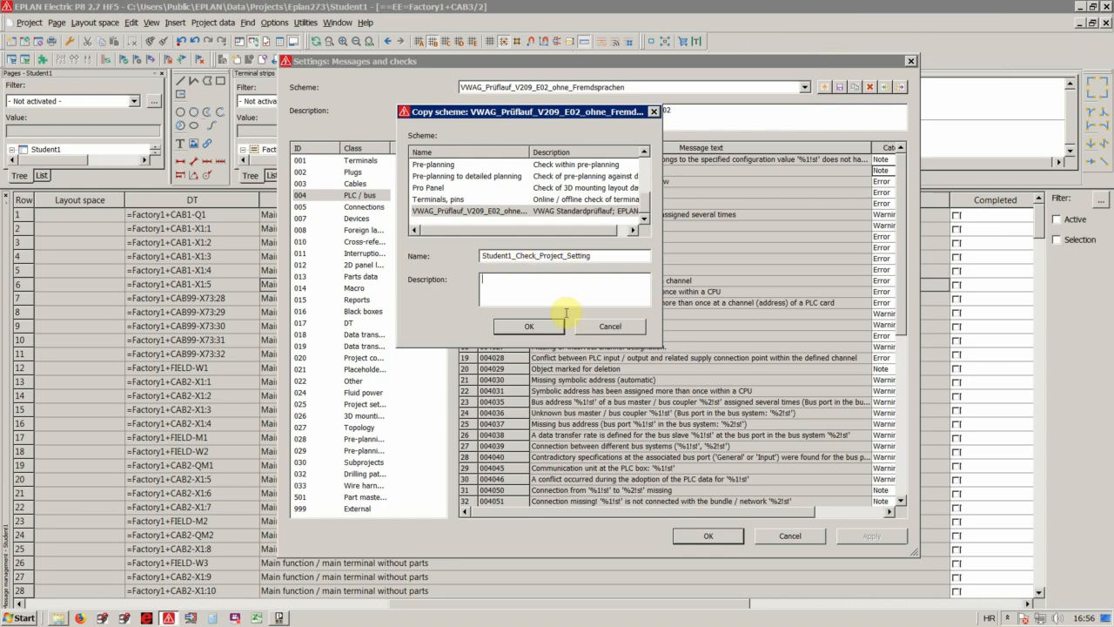
left_click(530, 327)
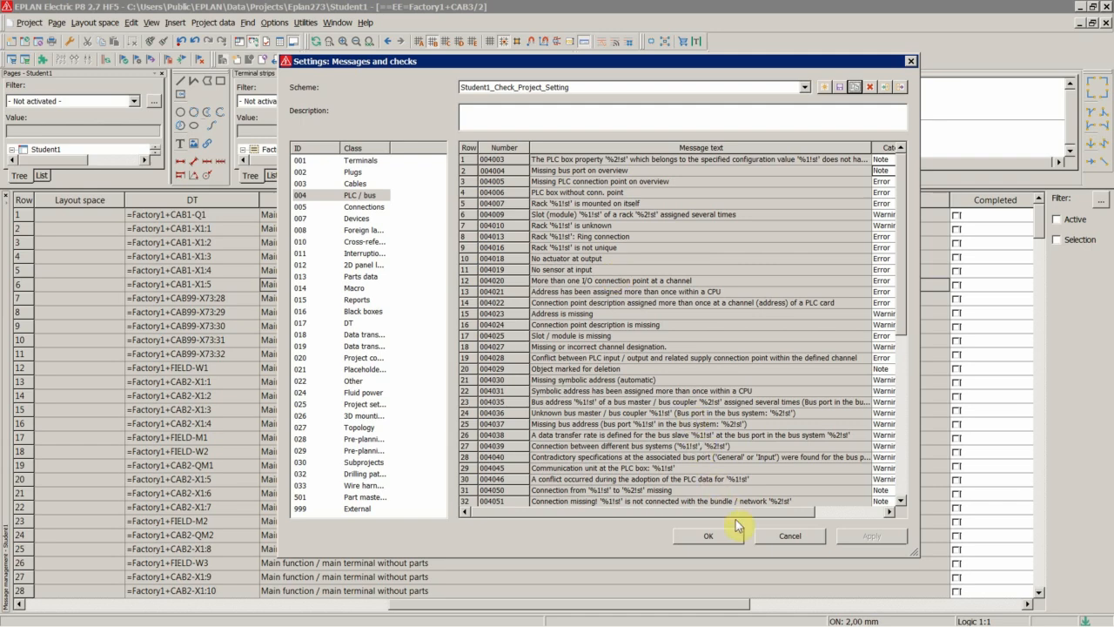
Accept the check settings, run the project check with Student1_Check_Project_Setting, and view the resulting messages from the Status column onward.
left_click(693, 534)
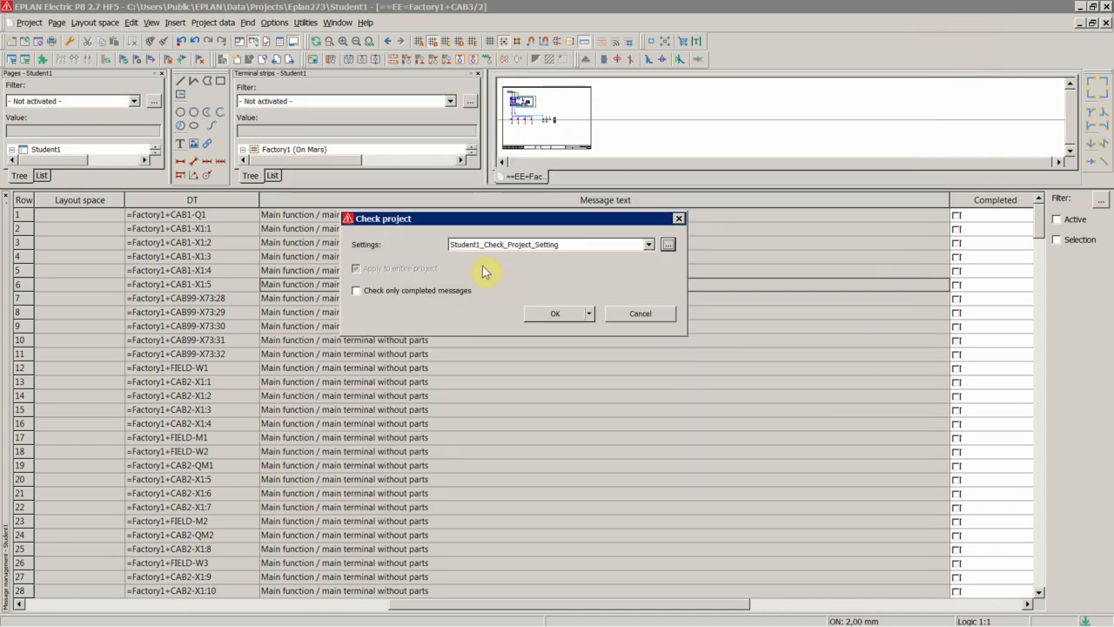
left_click(552, 316)
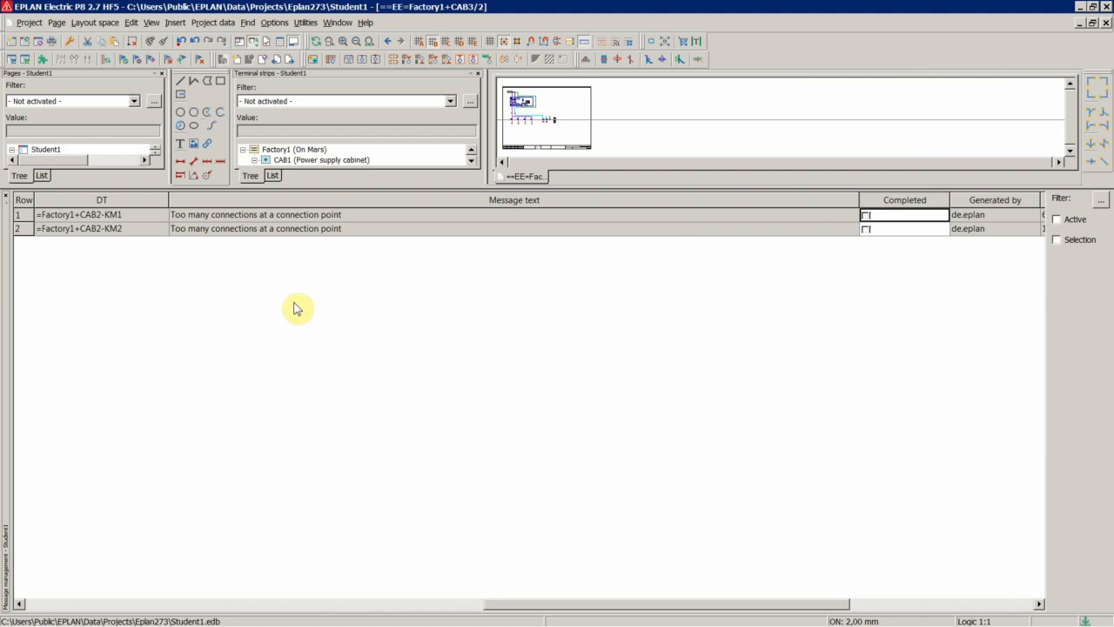
scroll(291, 310, "up", 3)
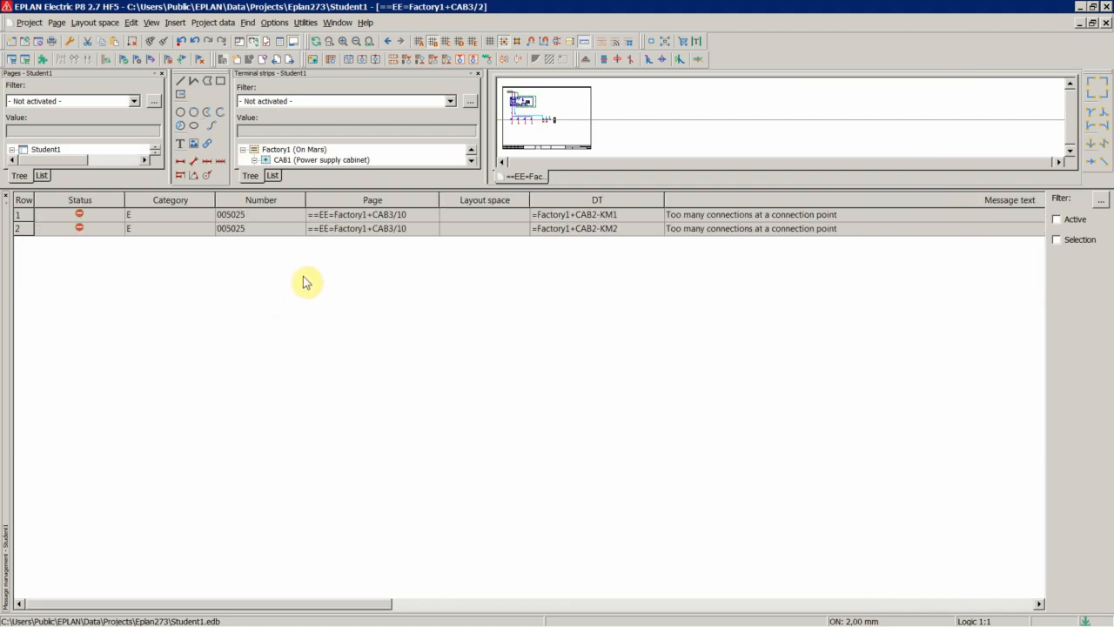
double_click(336, 301)
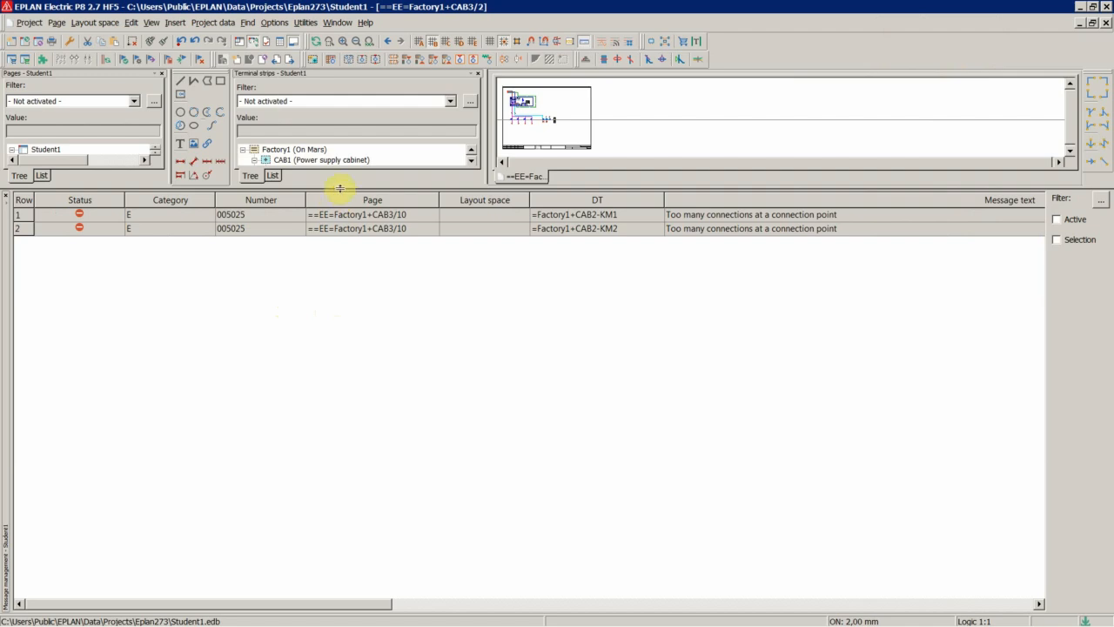
Shrink the message list to enlarge the navigators, and inspect the parts assigned to terminal 1 of CAB1 strip X1.
left_click_drag(340, 188, 357, 355)
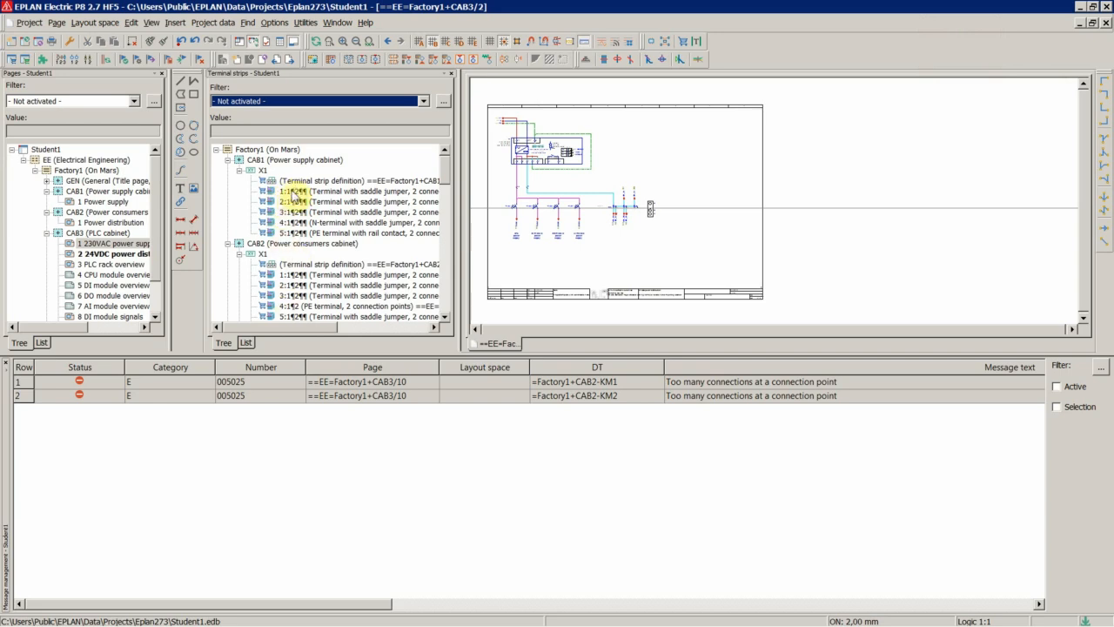
double_click(294, 191)
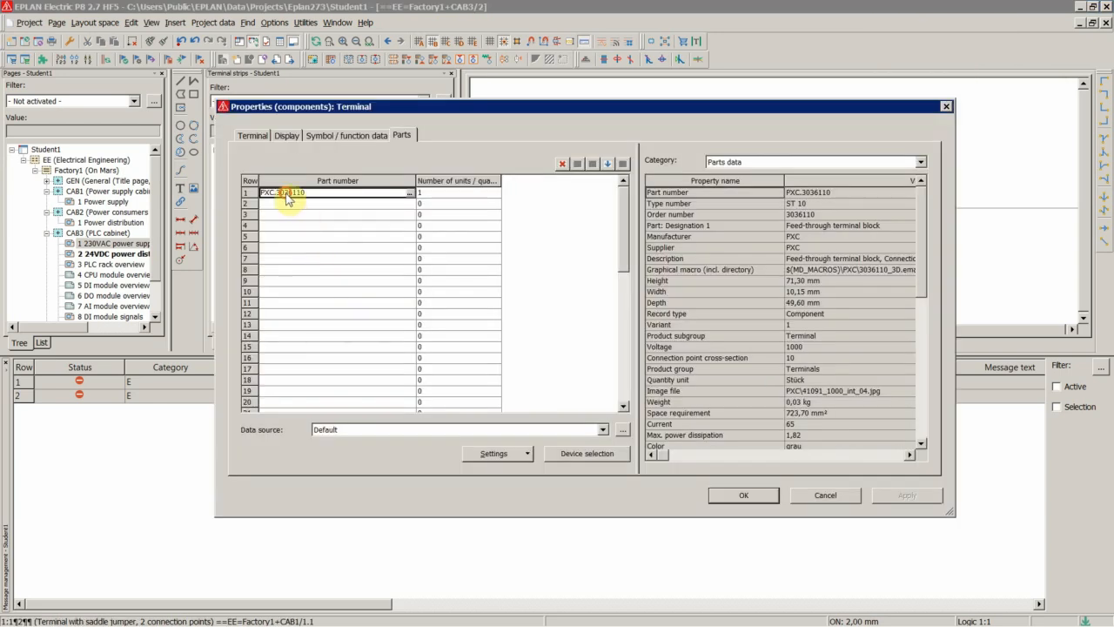
left_click(819, 496)
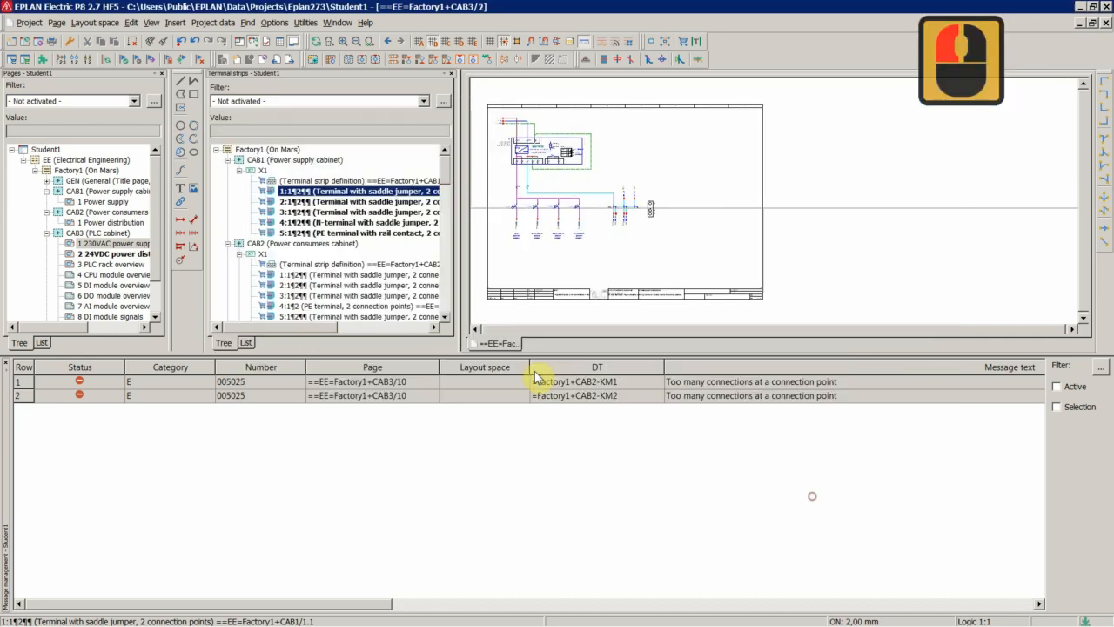
Remove the part number PXC.3036110 from terminal 1 of strip X1 in the CAB1 power supply cabinet.
double_click(318, 232)
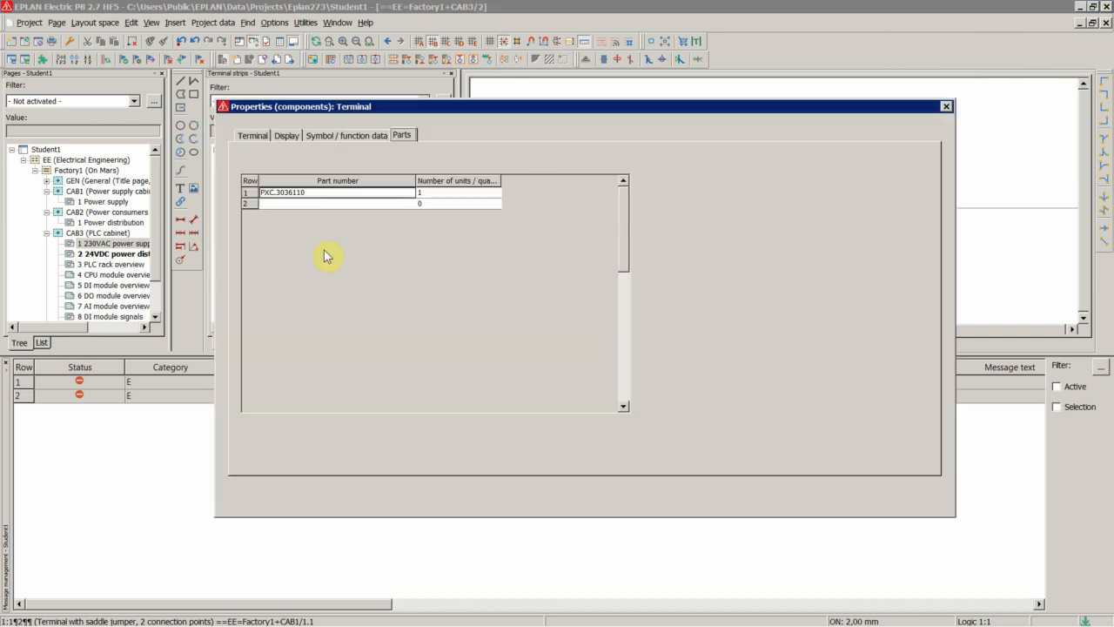
left_click(285, 194)
key("Delete")
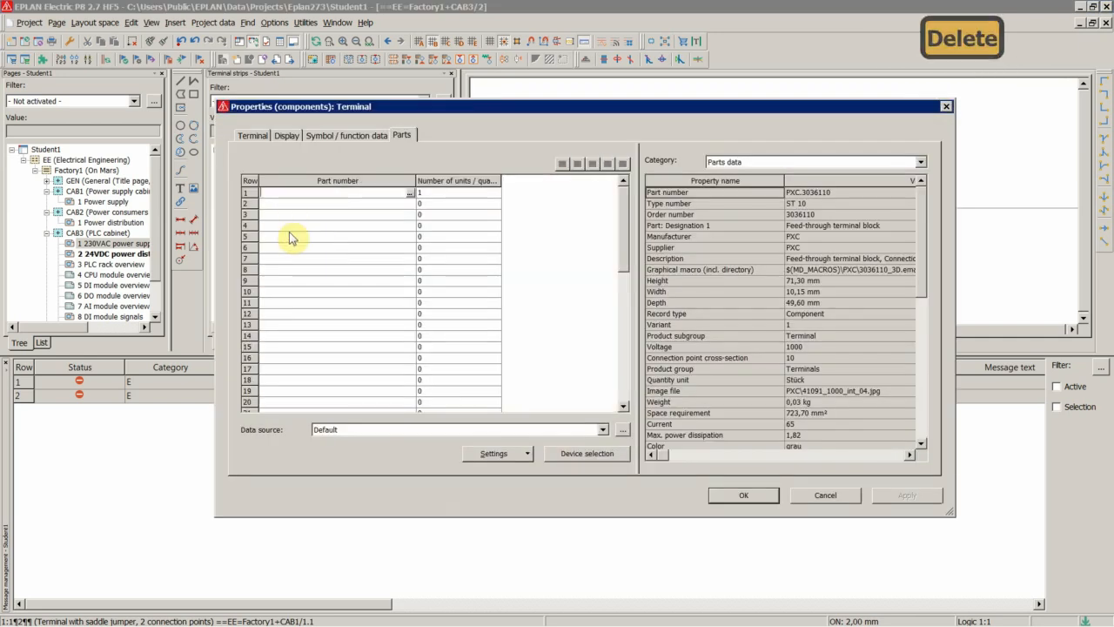
left_click(716, 496)
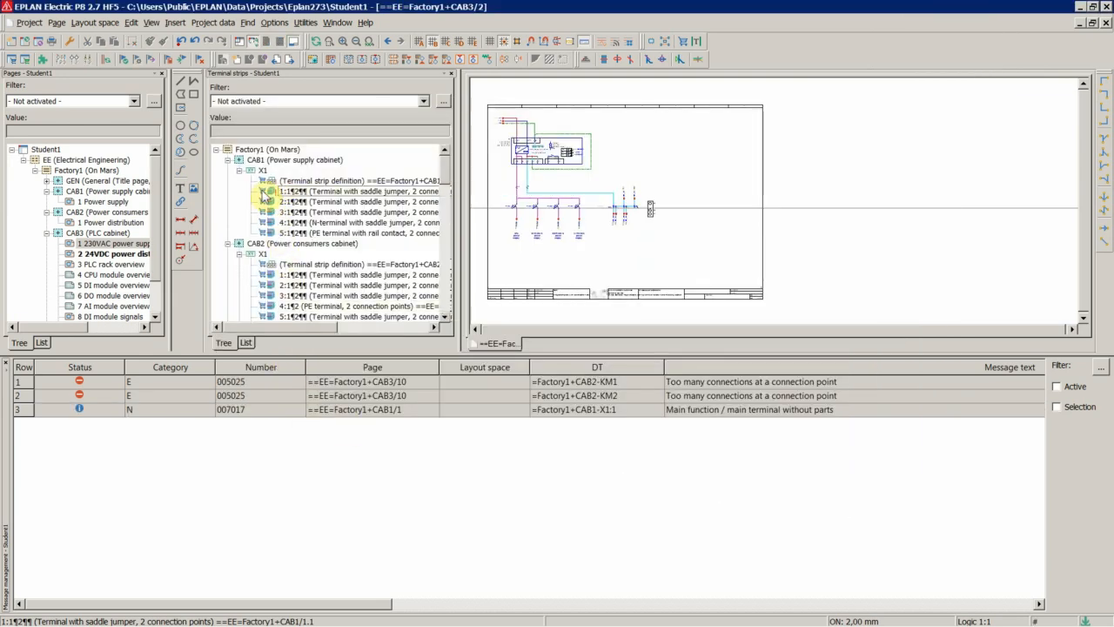
Examine the status, message text and number of the message for terminal =Factory1+CAB1-X1:1.
left_click(723, 409)
left_click(24, 409)
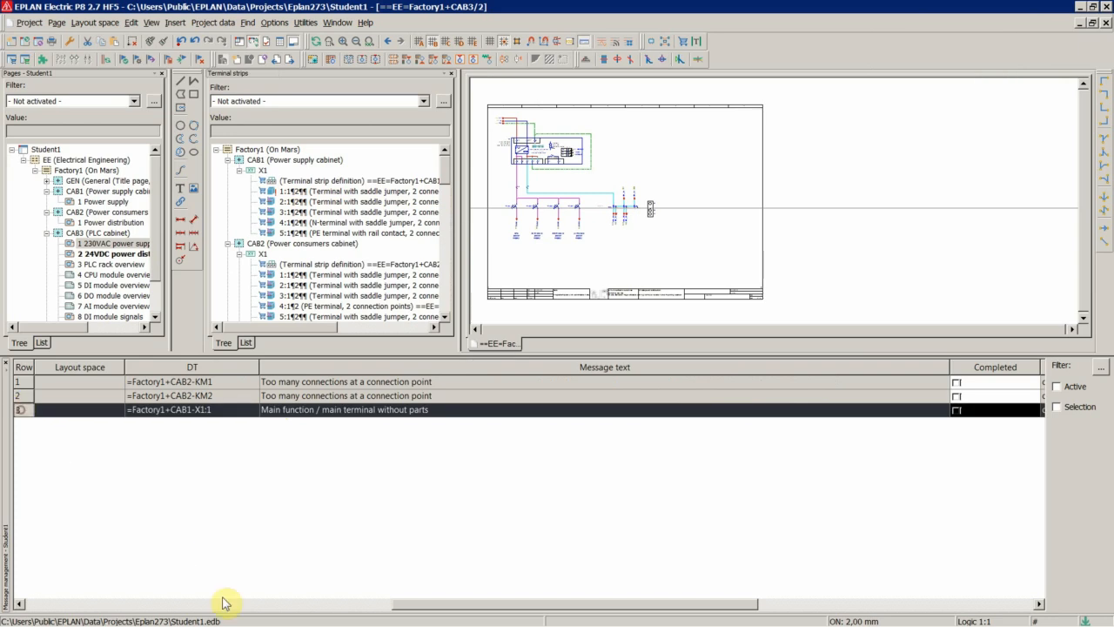
left_click_drag(416, 605, 75, 610)
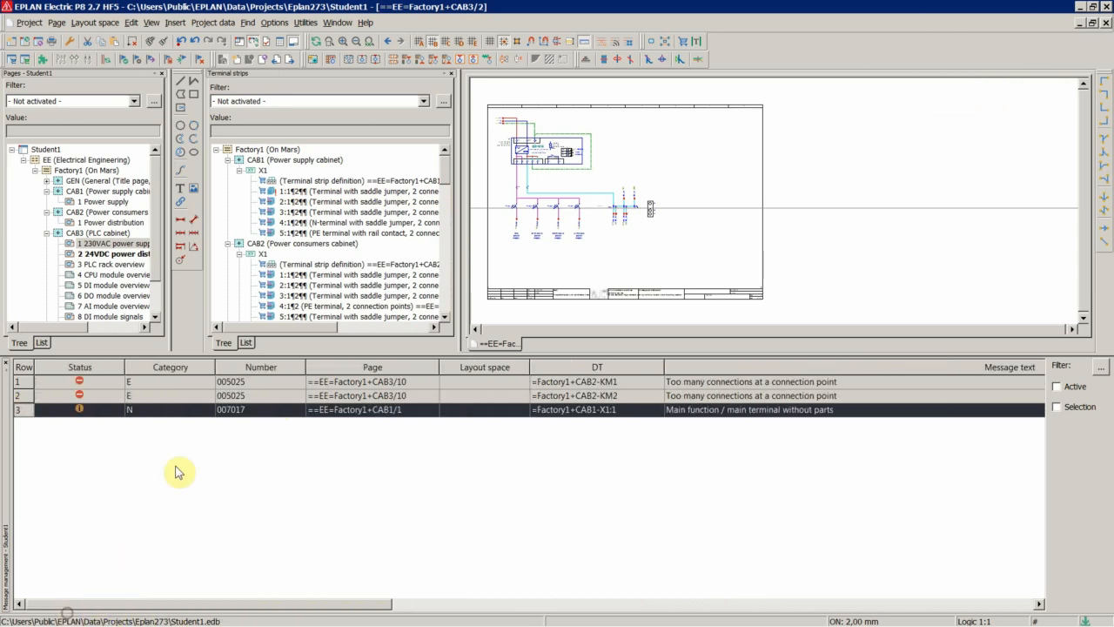
left_click(96, 431)
left_click_drag(83, 411, 821, 416)
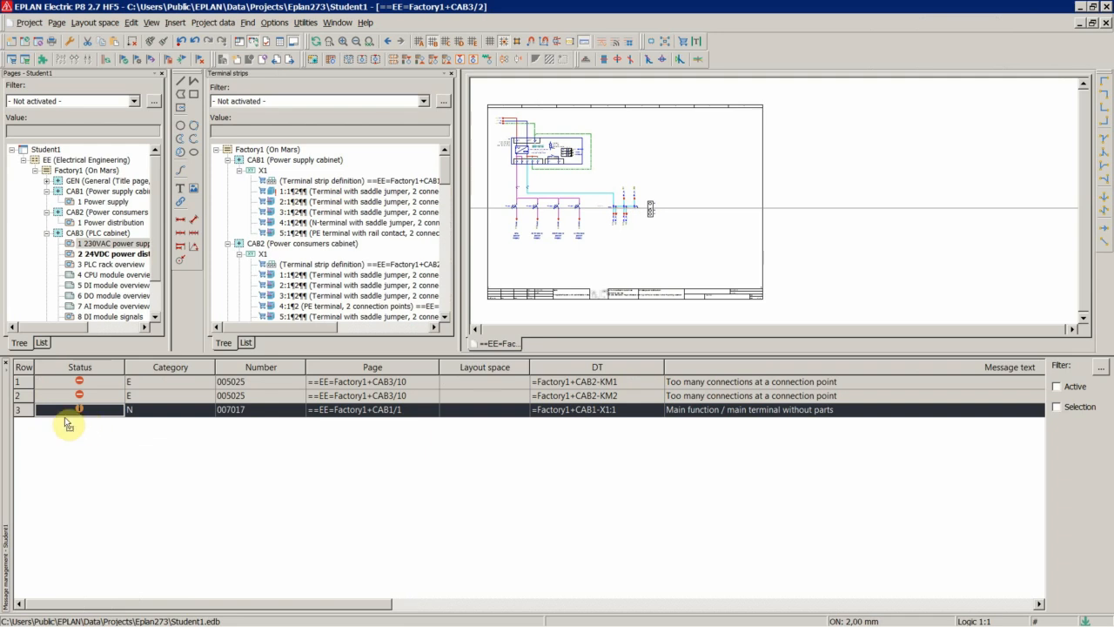
left_click(82, 453)
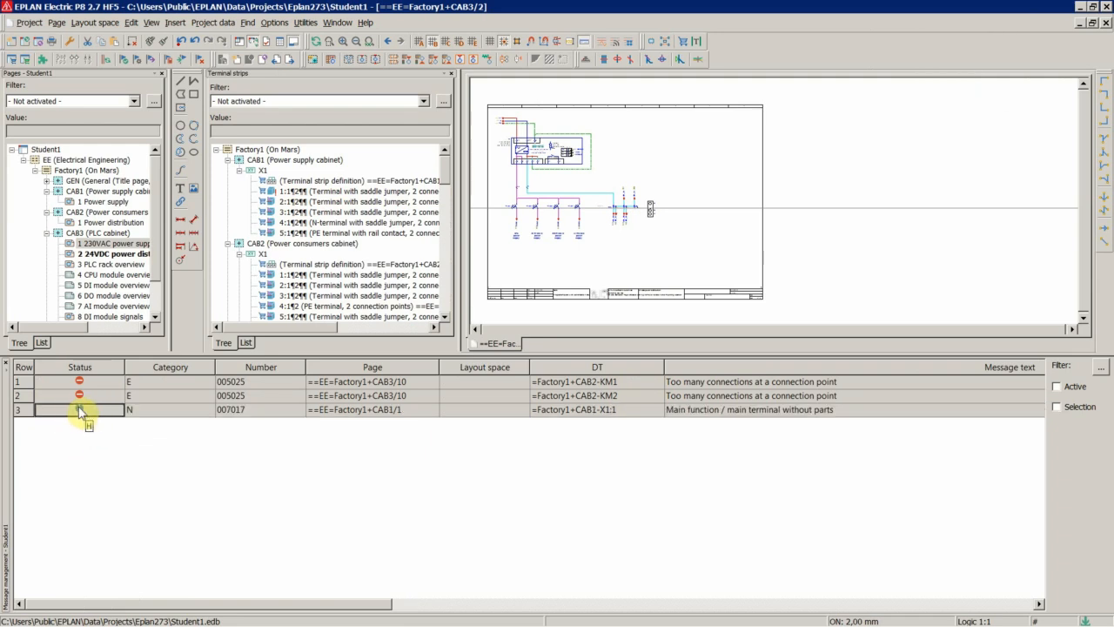
left_click(89, 410)
left_click(223, 409)
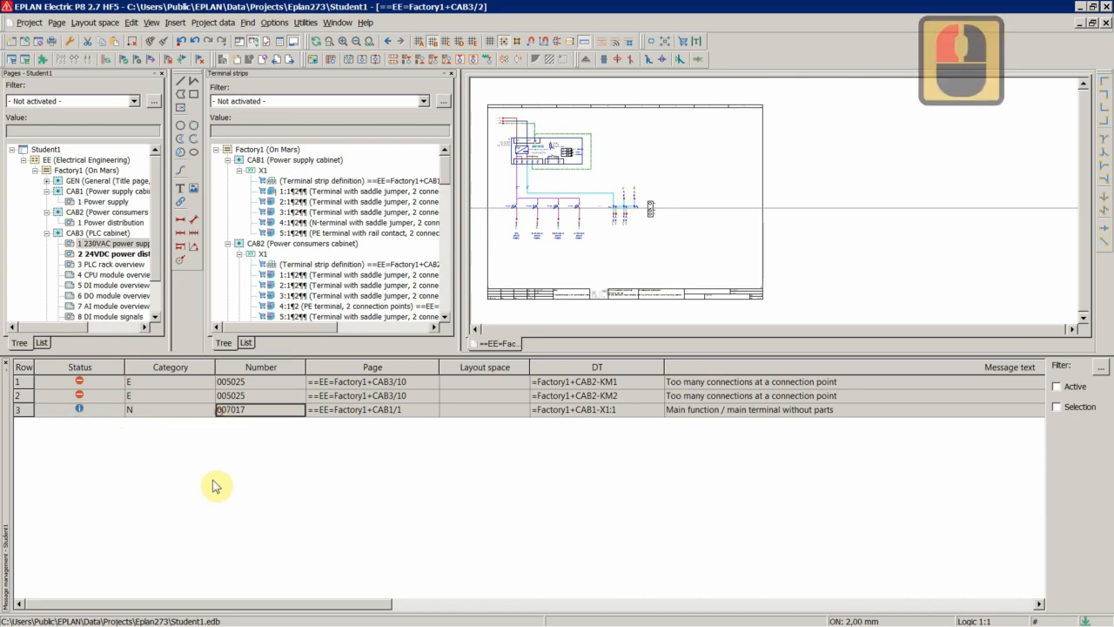
Open the Student1_Check_Project_Setting scheme from the project check and display the messages of the Devices class.
right_click(225, 415)
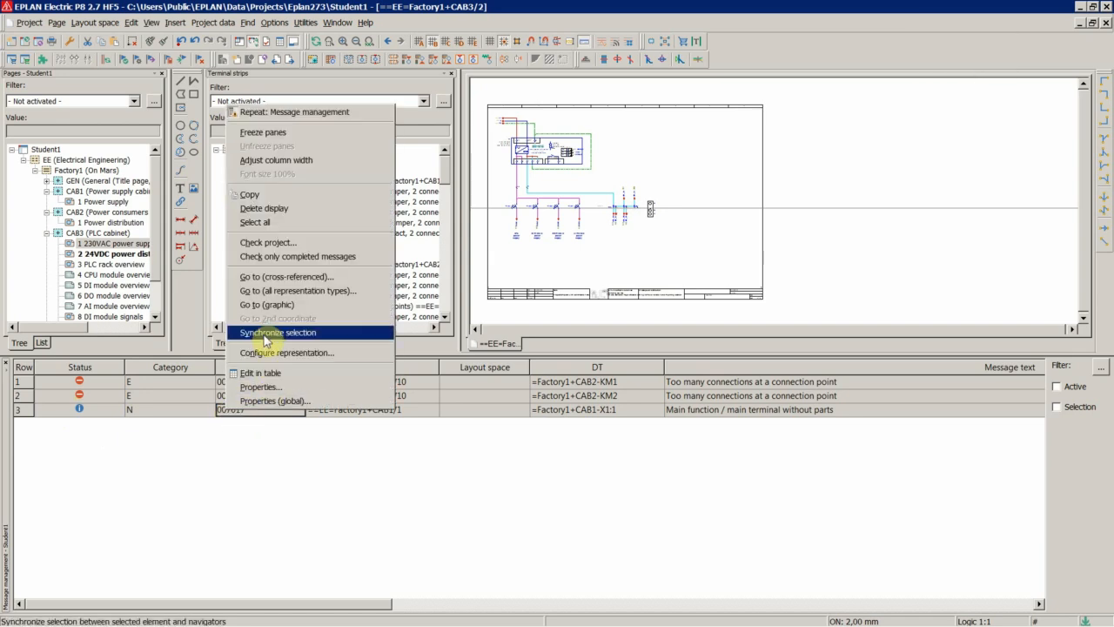
left_click(267, 245)
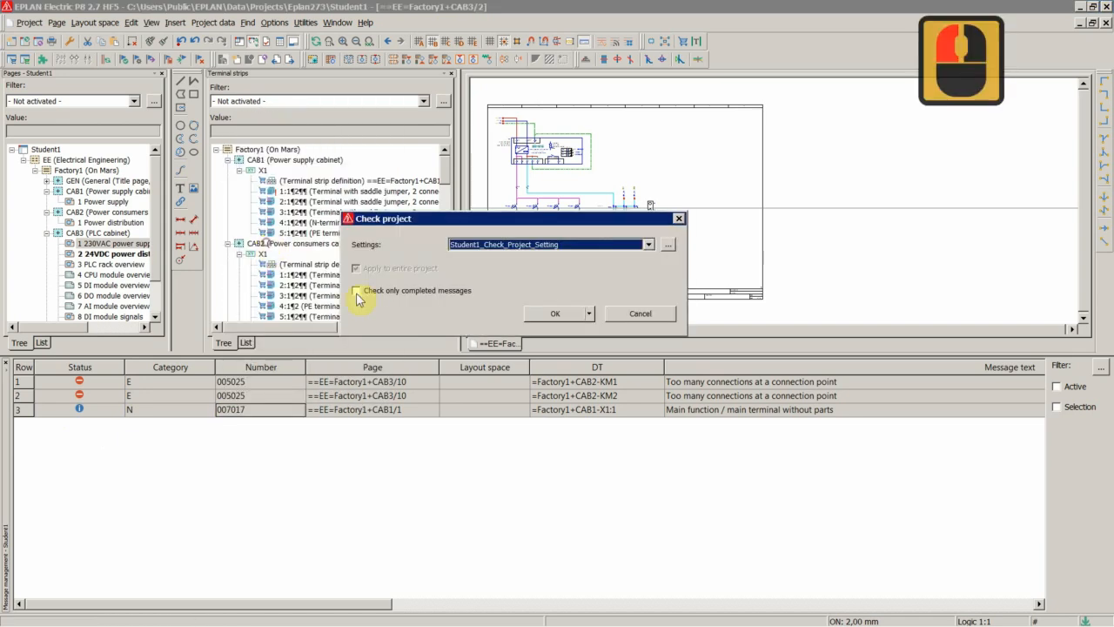
left_click(668, 244)
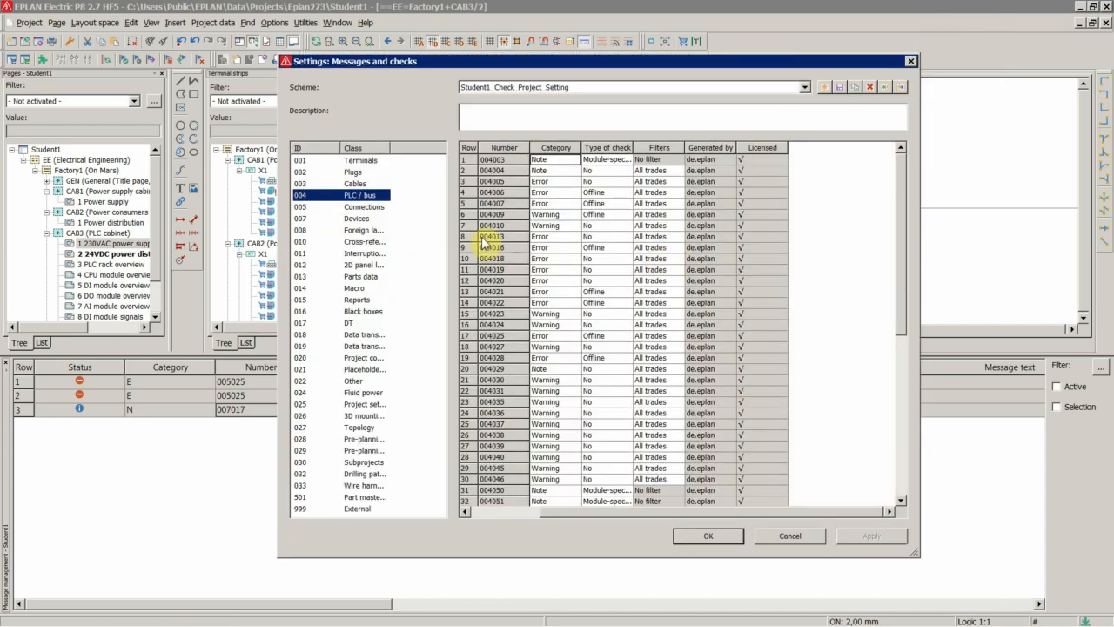
left_click(364, 163)
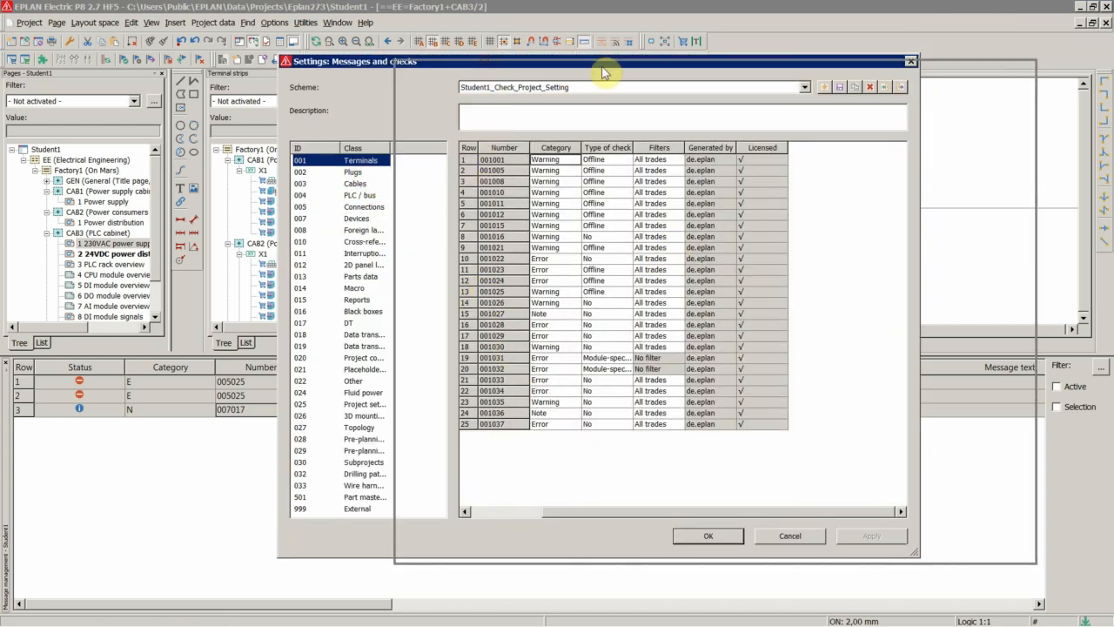
left_click_drag(490, 63, 606, 69)
left_click(479, 468)
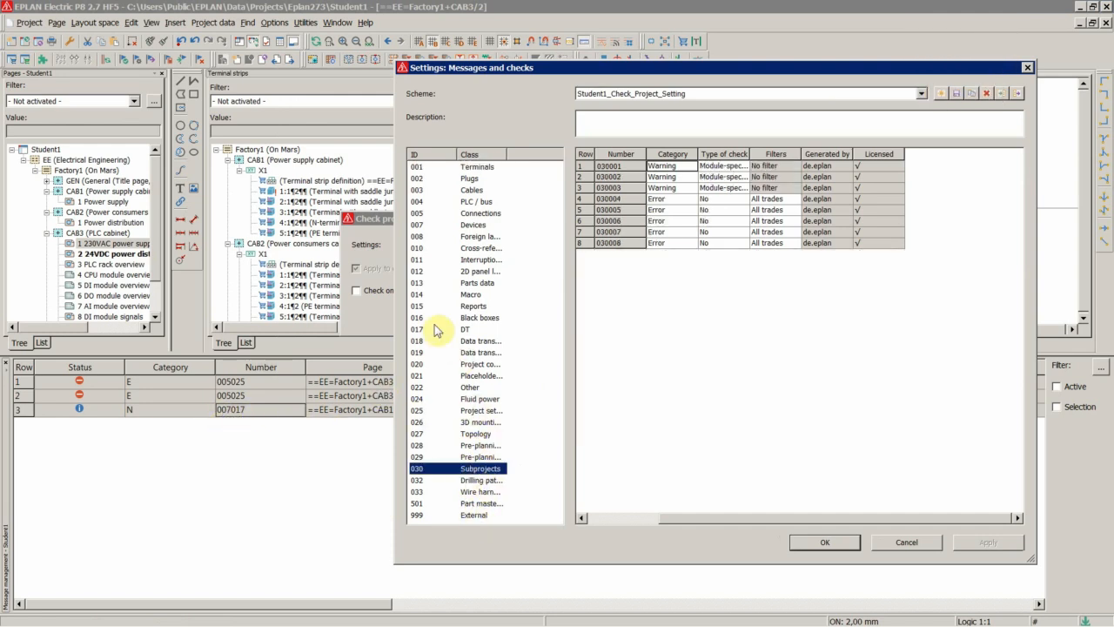
left_click(443, 224)
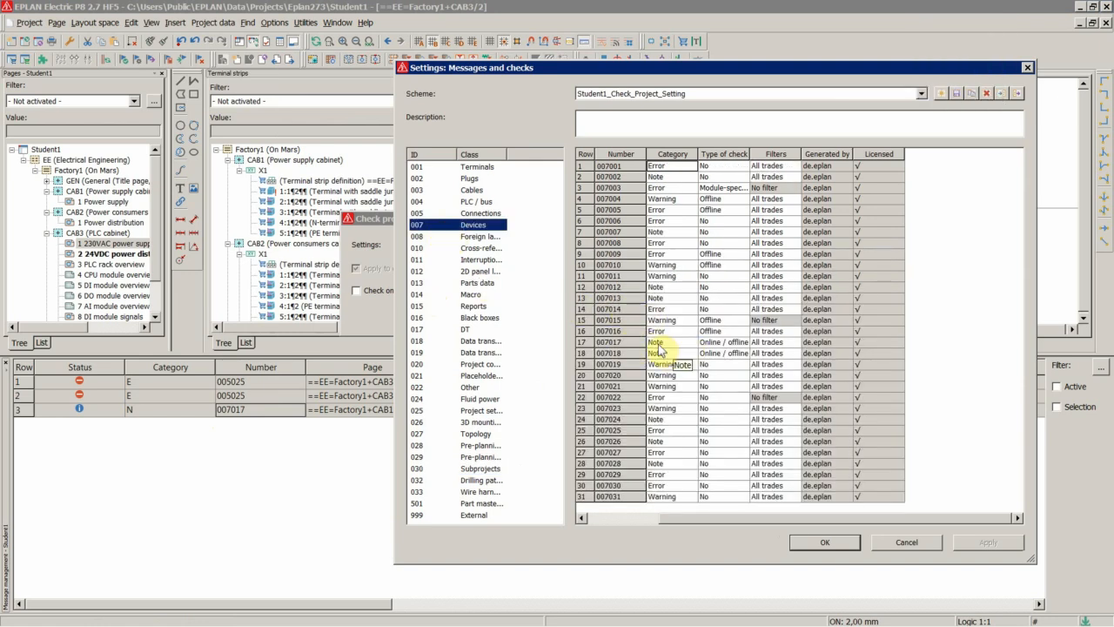
Set the category of message 007017, Main function / main terminal without parts, to Error and accept the scheme settings.
left_click(589, 342)
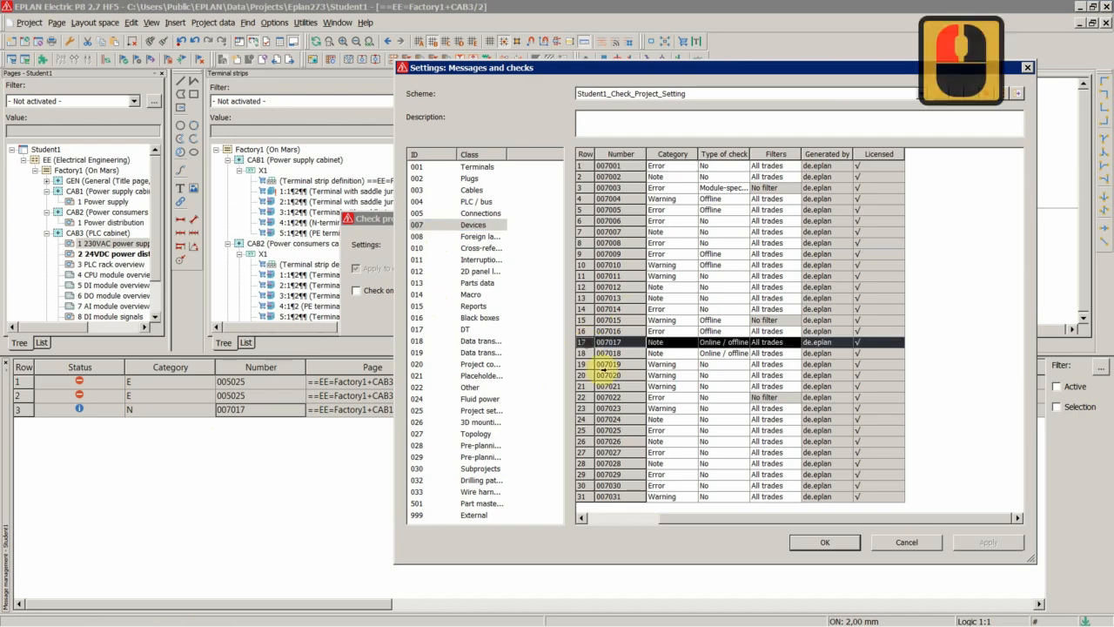
left_click_drag(710, 513, 652, 525)
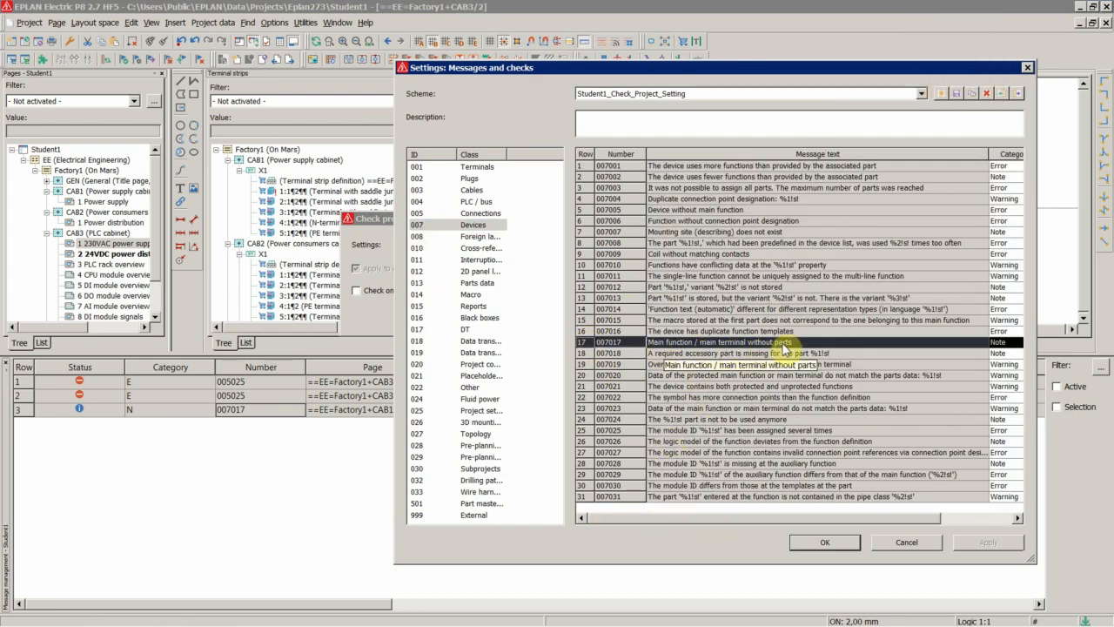
left_click_drag(769, 522, 824, 514)
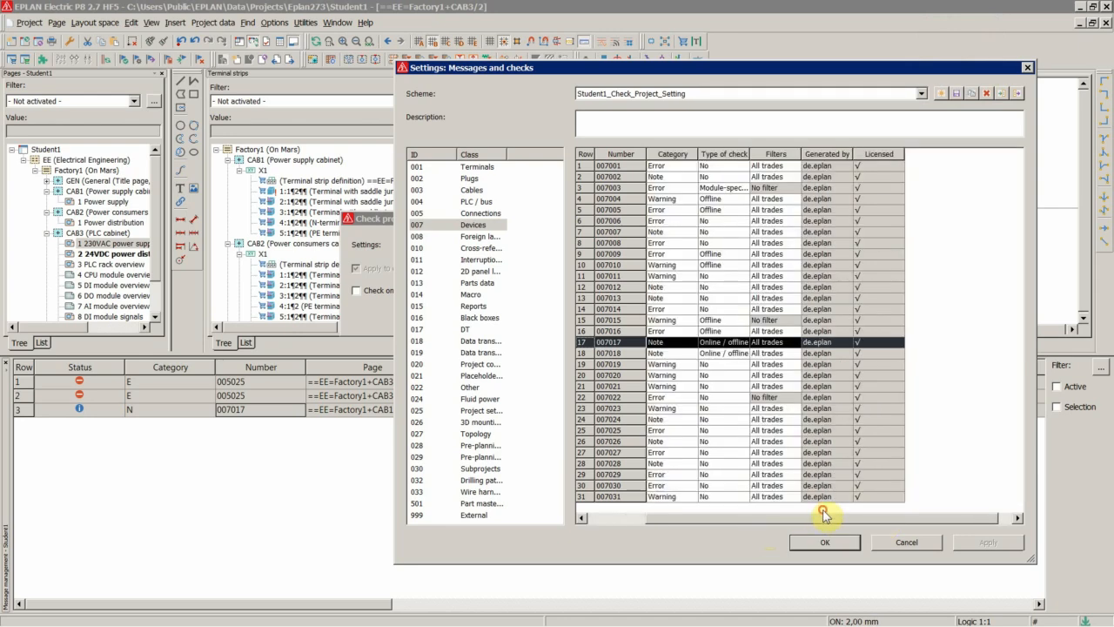
double_click(670, 344)
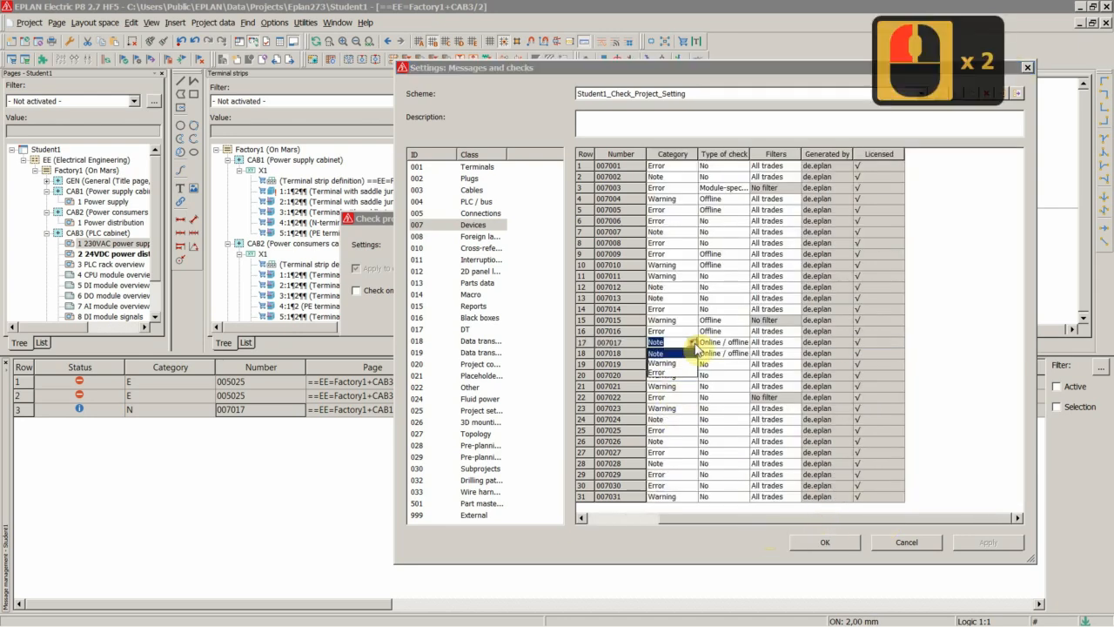
left_click(660, 373)
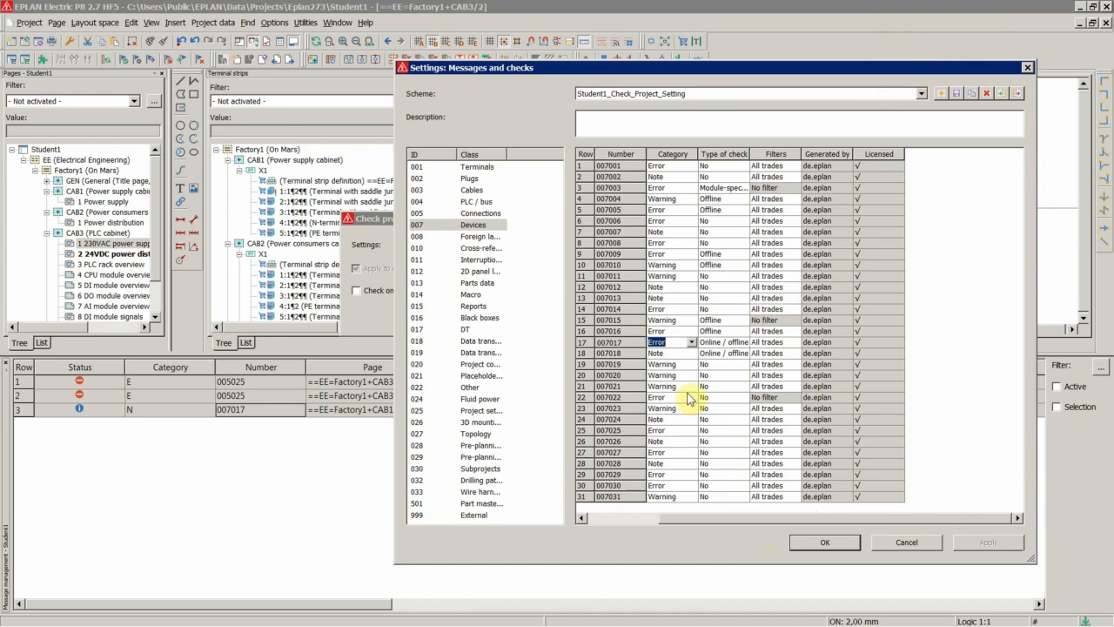
left_click(824, 543)
Run the project check with Student1_Check_Project_Setting and examine the status of the message for terminal =Factory1+CAB1-X1:1.
left_click(542, 312)
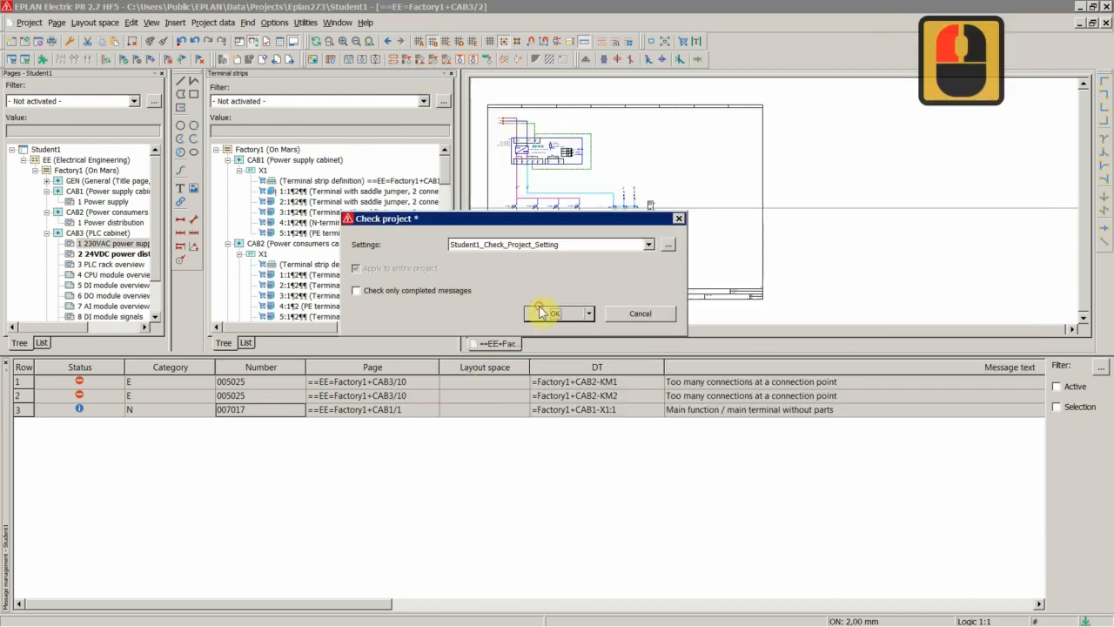
left_click(78, 409)
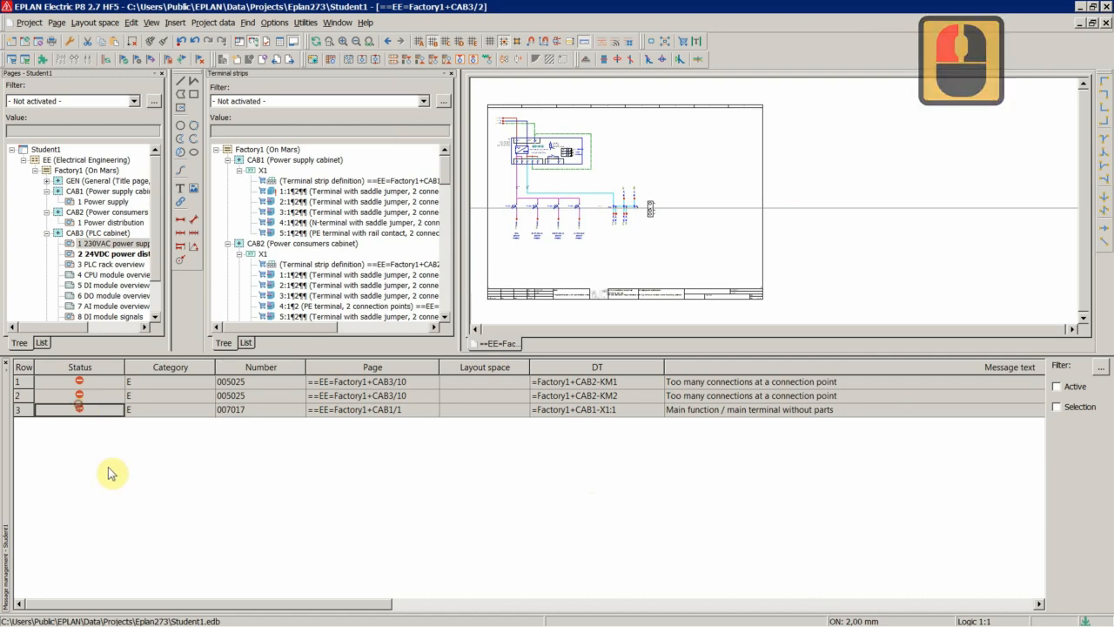
left_click(21, 412)
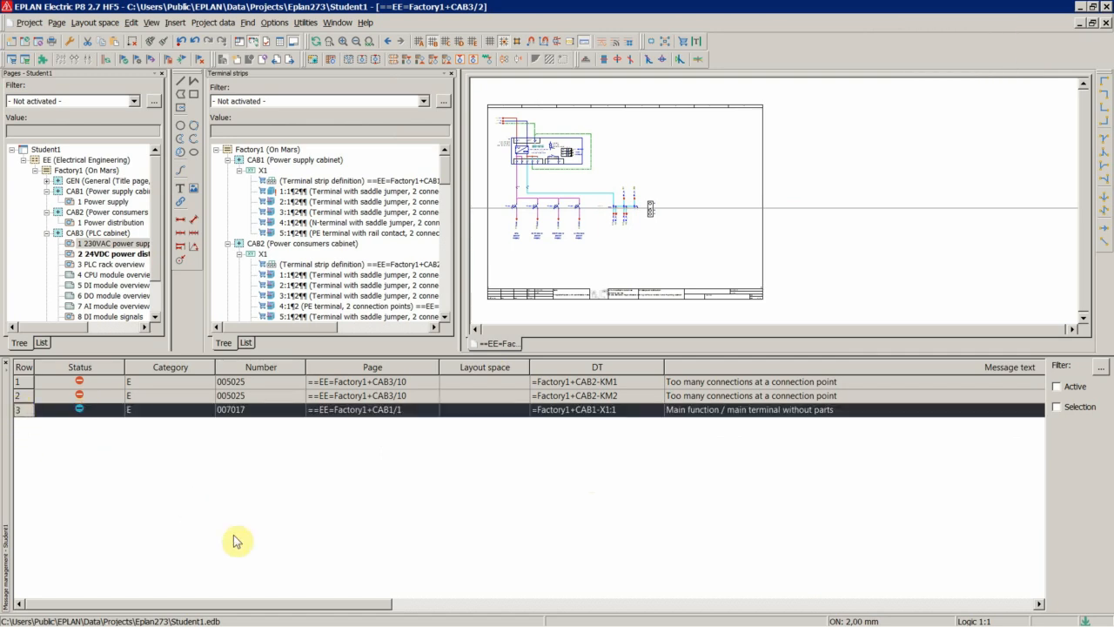
left_click(94, 426)
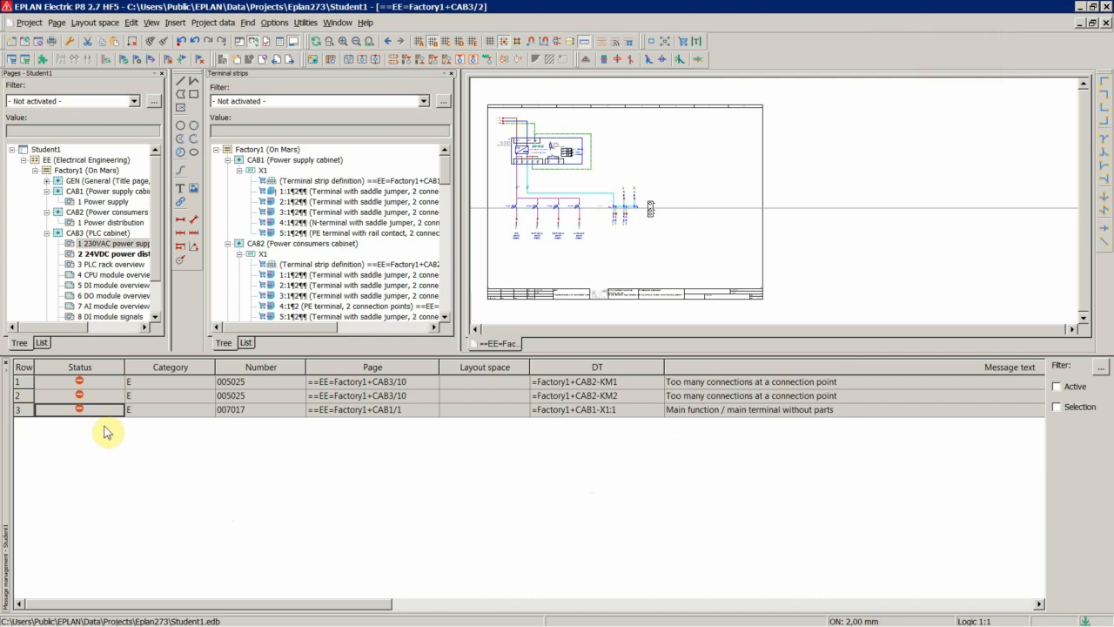
Copy the part number PXC.3036110 from terminal 2 of CAB1 strip X1.
double_click(287, 203)
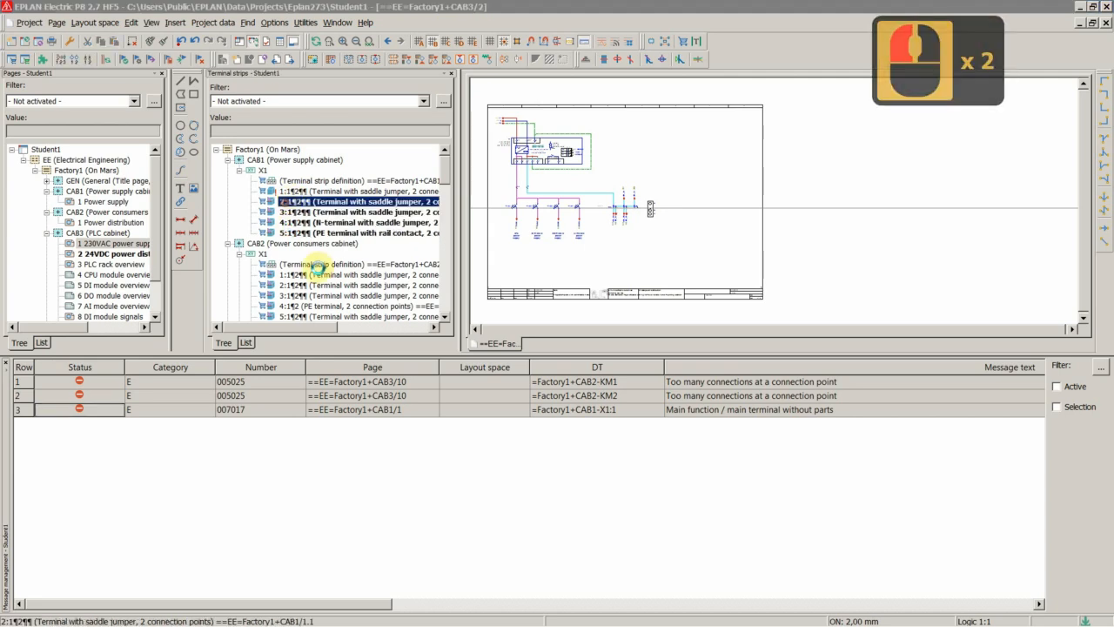
left_click(300, 200)
key("ctrl+c")
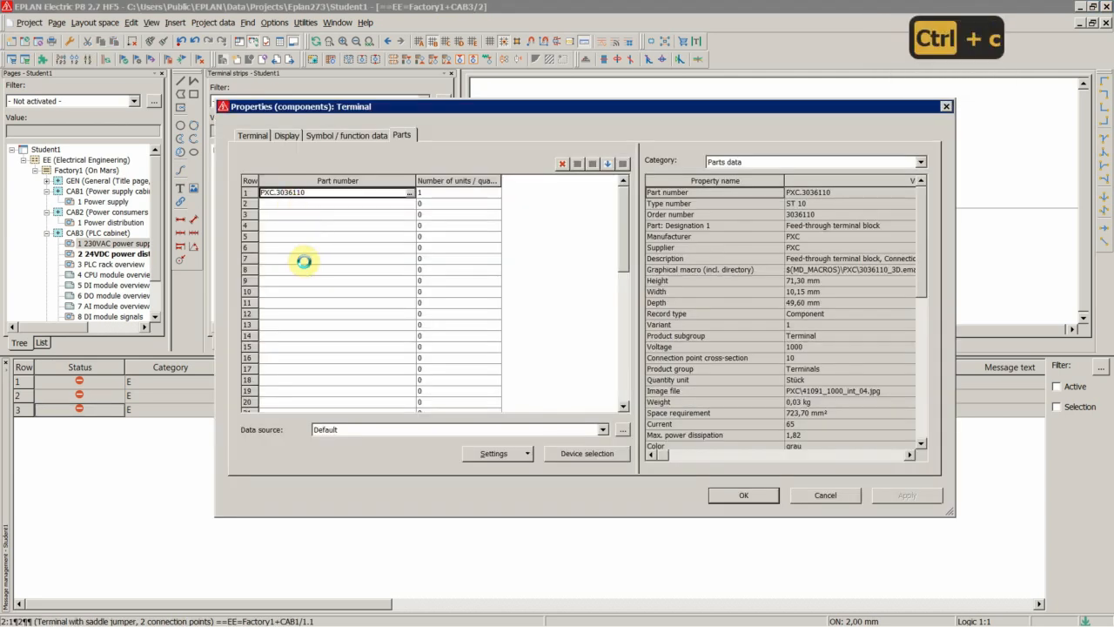
Paste the part number PXC.3036110 into the first parts row of terminal 1 on CAB1 strip X1 and accept its properties.
key("Escape")
left_click(293, 191)
double_click(293, 191)
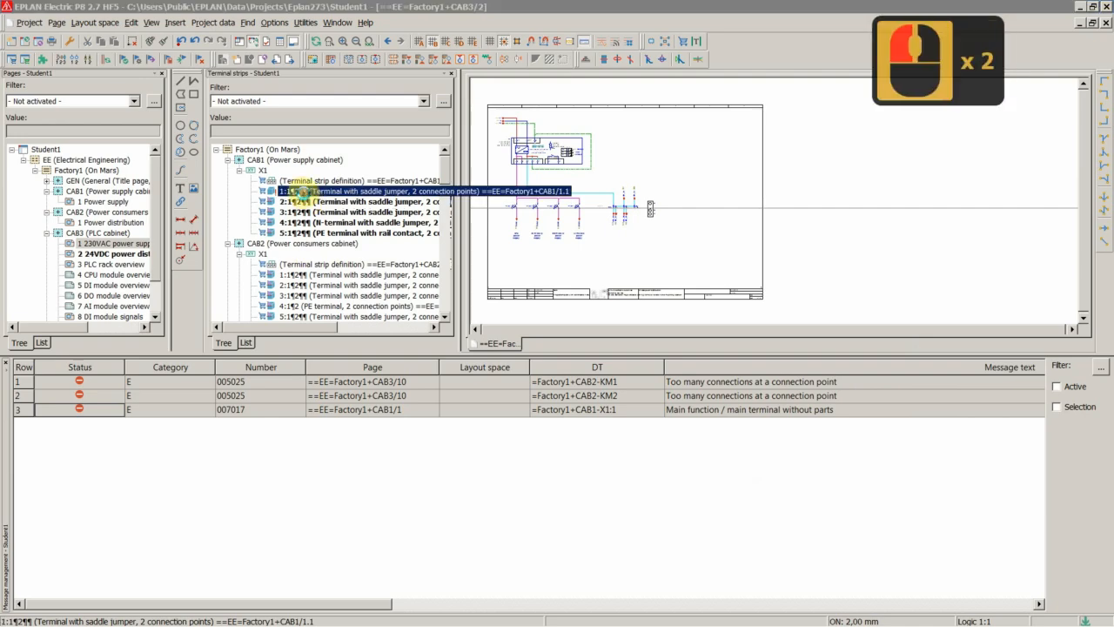
key("ctrl+v")
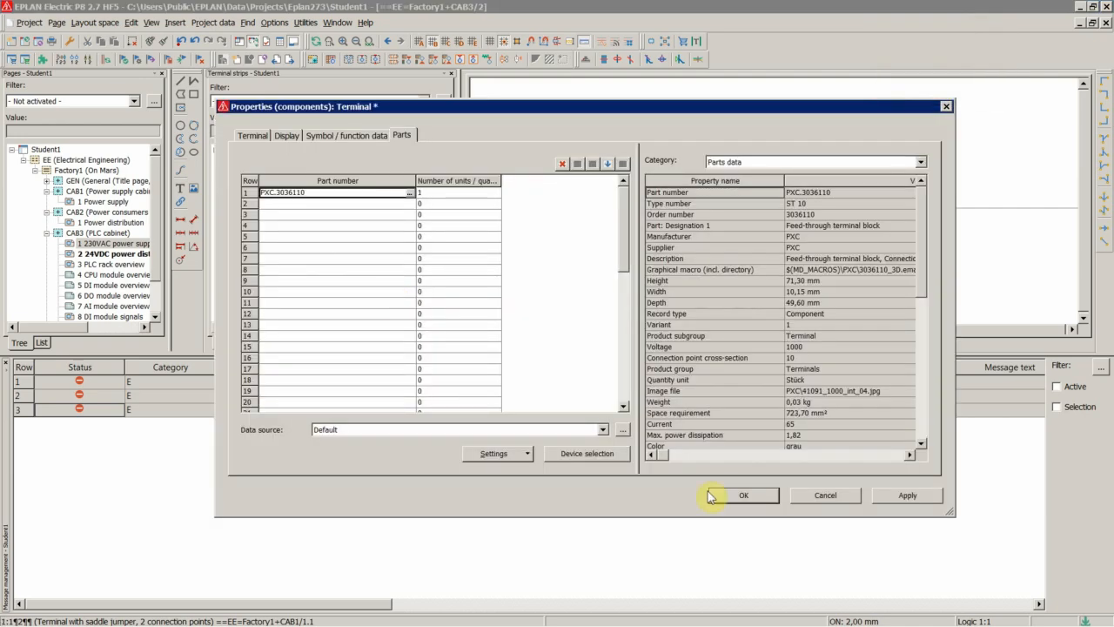
left_click(747, 495)
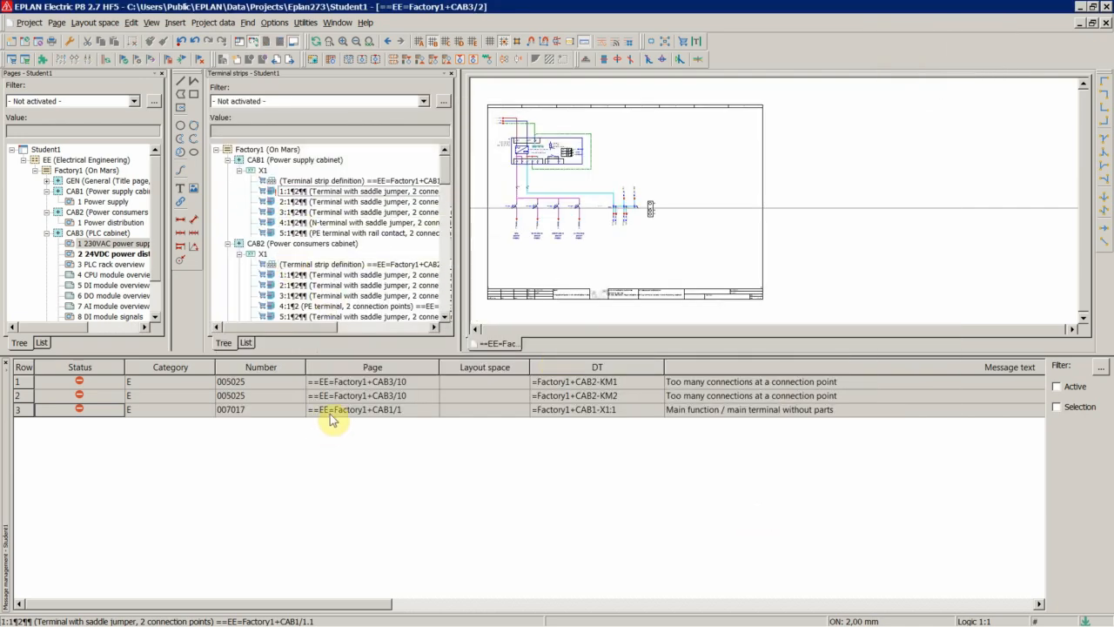
Run the project check again with the Student1_Check_Project_Setting scheme to recheck the terminal without parts.
right_click(357, 395)
left_click(387, 226)
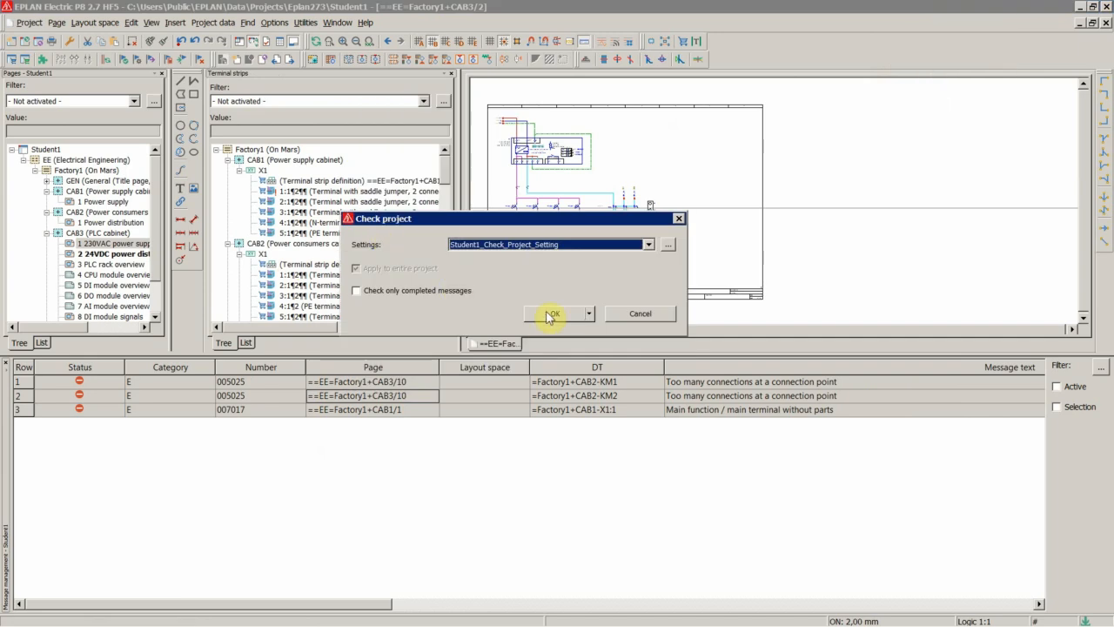
left_click(552, 315)
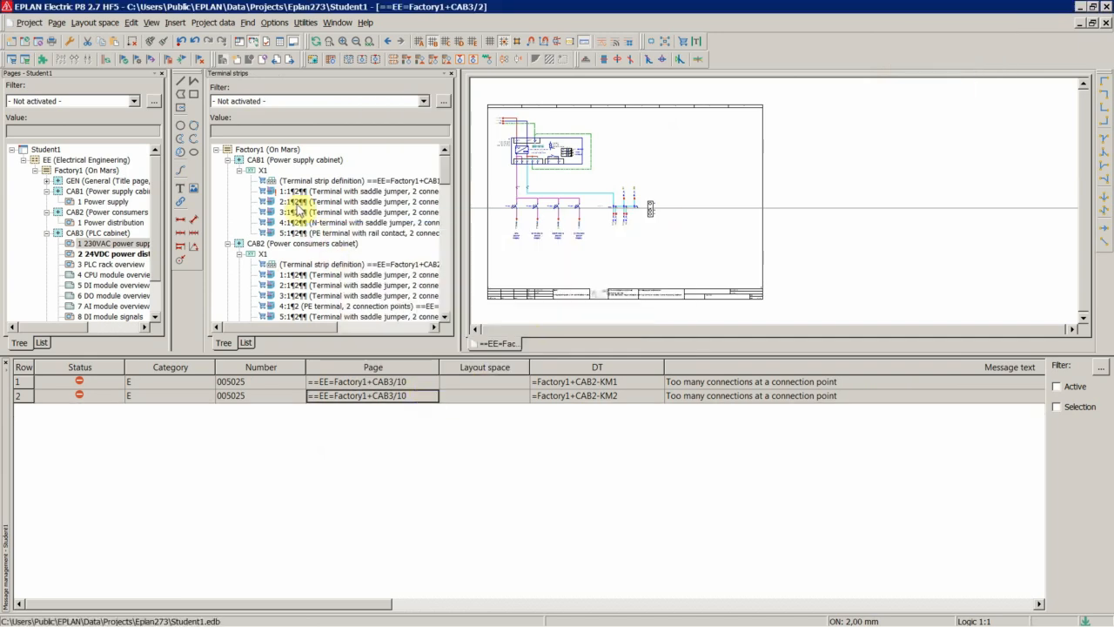
Close and reopen the terminal strips navigator, expand Factory1 down to CAB1 strip X1, and select terminal 1.
left_click(296, 191)
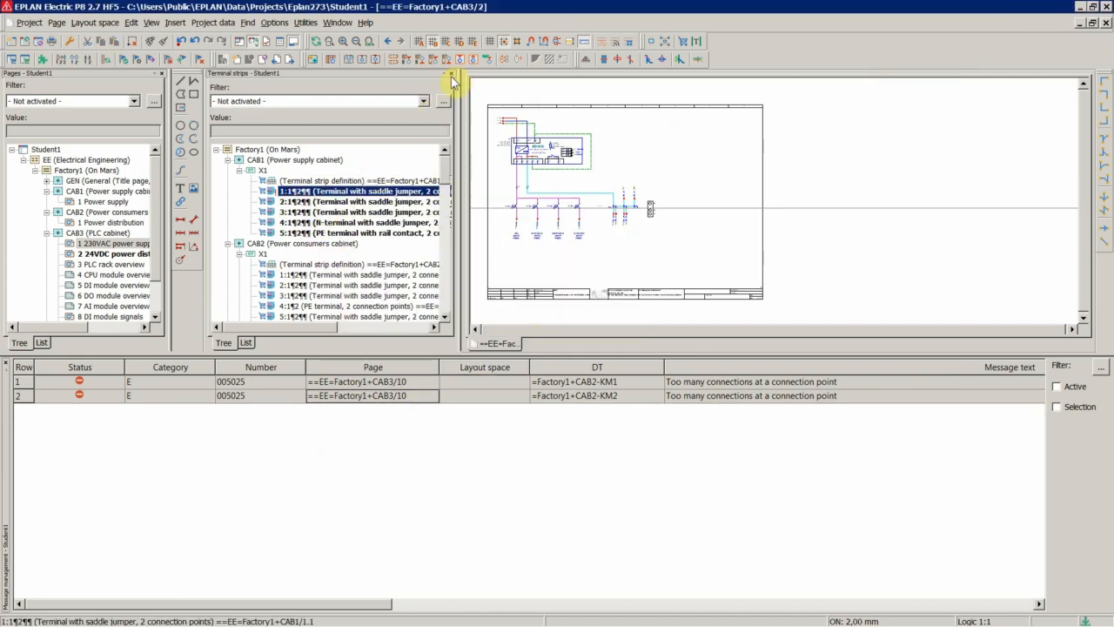
left_click(452, 74)
left_click(213, 23)
left_click(241, 87)
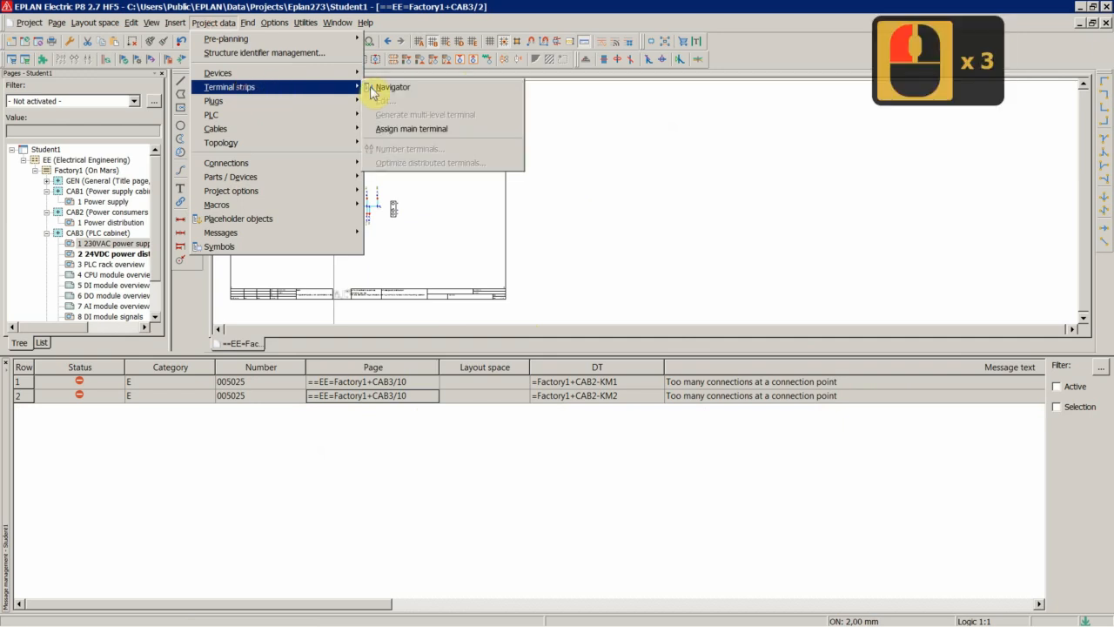
left_click(390, 87)
double_click(250, 149)
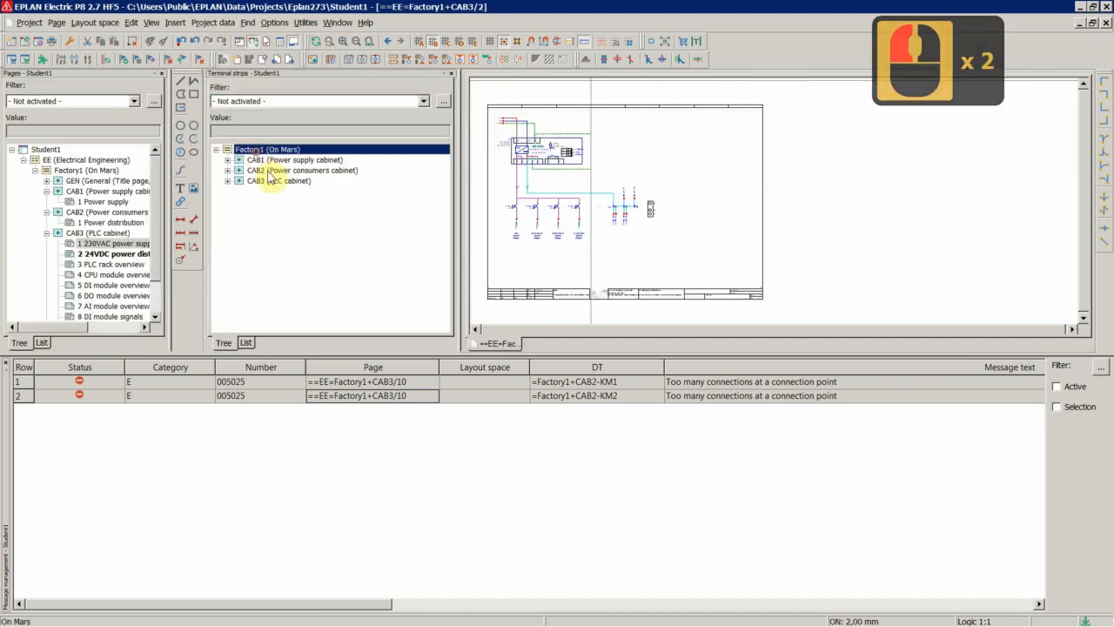
double_click(272, 160)
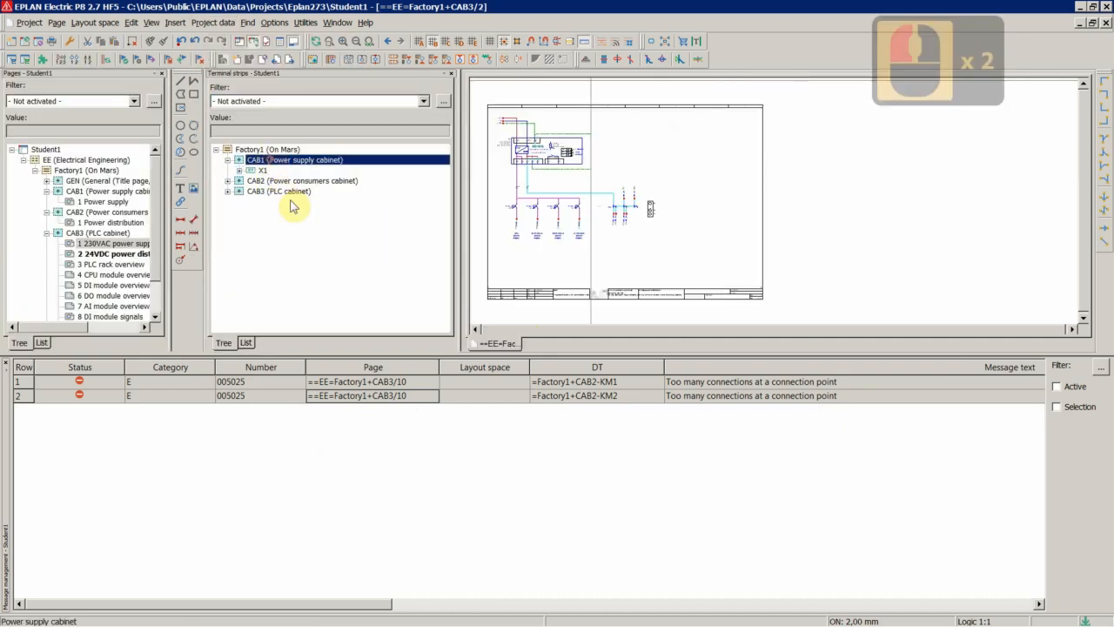
double_click(262, 170)
left_click(295, 191)
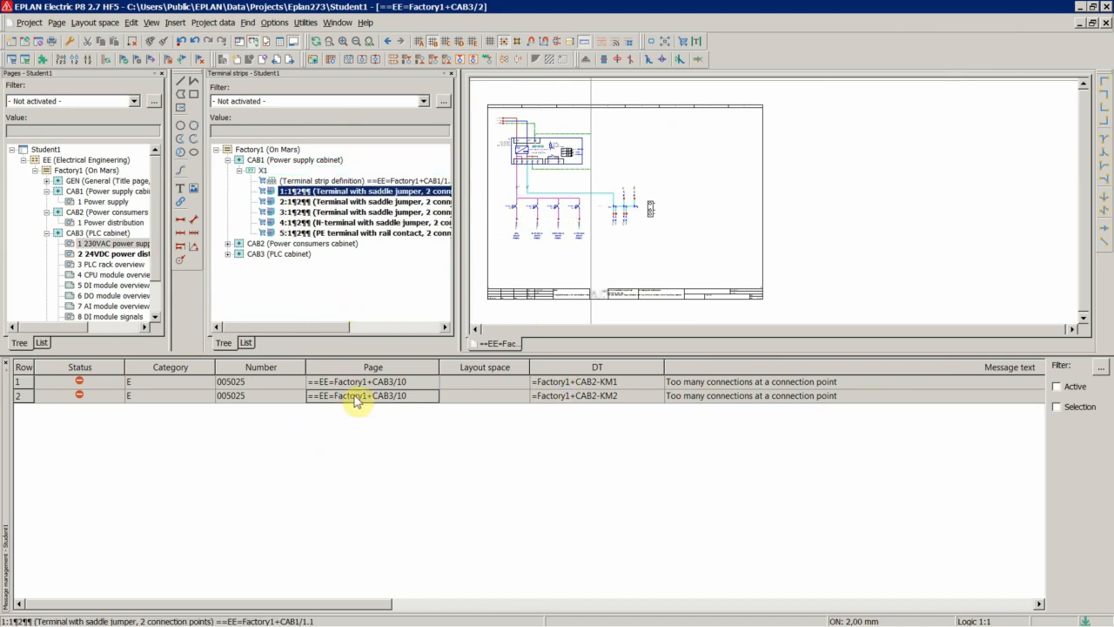
Go to the graphic of the first 005025 message, =Factory1+CAB2-KM1, and examine the connections at the KM1 and KM2 coils.
right_click(379, 381)
left_click(421, 275)
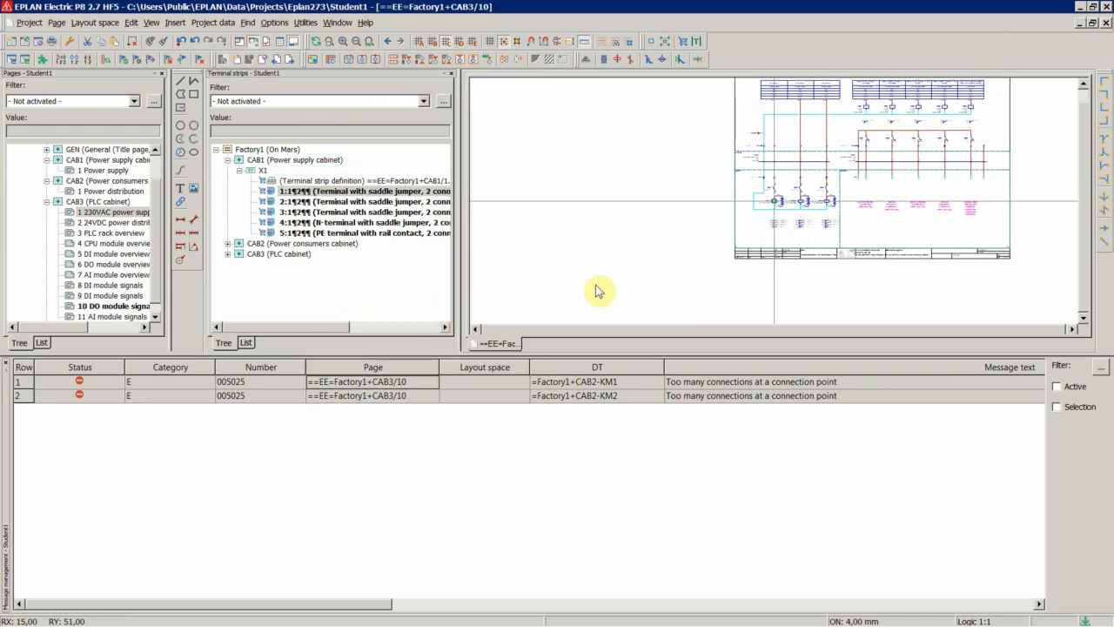
scroll(810, 229, "up", 6)
scroll(783, 194, "up", 4)
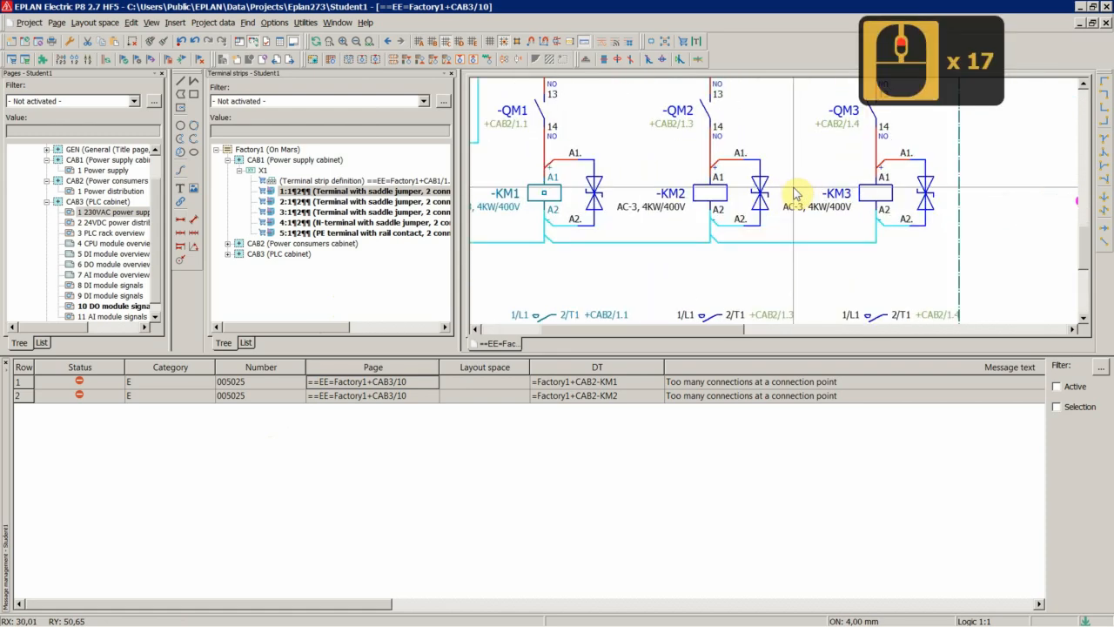
scroll(731, 254, "down", 4)
scroll(679, 253, "up", 4)
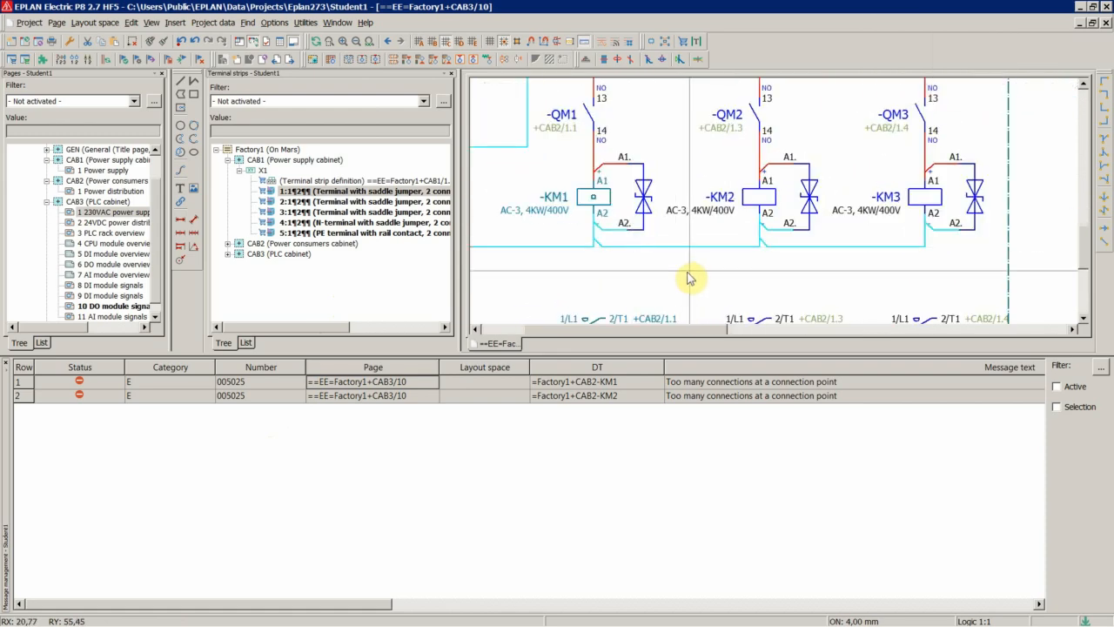
scroll(760, 283, "up", 2)
scroll(665, 269, "down", 3)
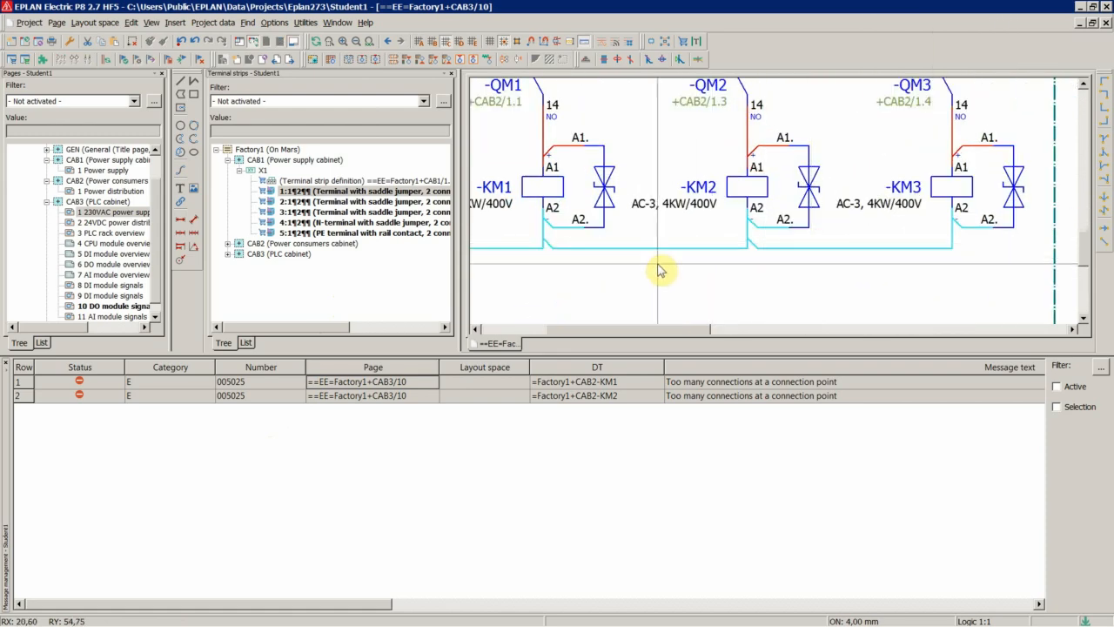
scroll(670, 269, "up", 2)
scroll(679, 274, "down", 1)
scroll(583, 244, "up", 2)
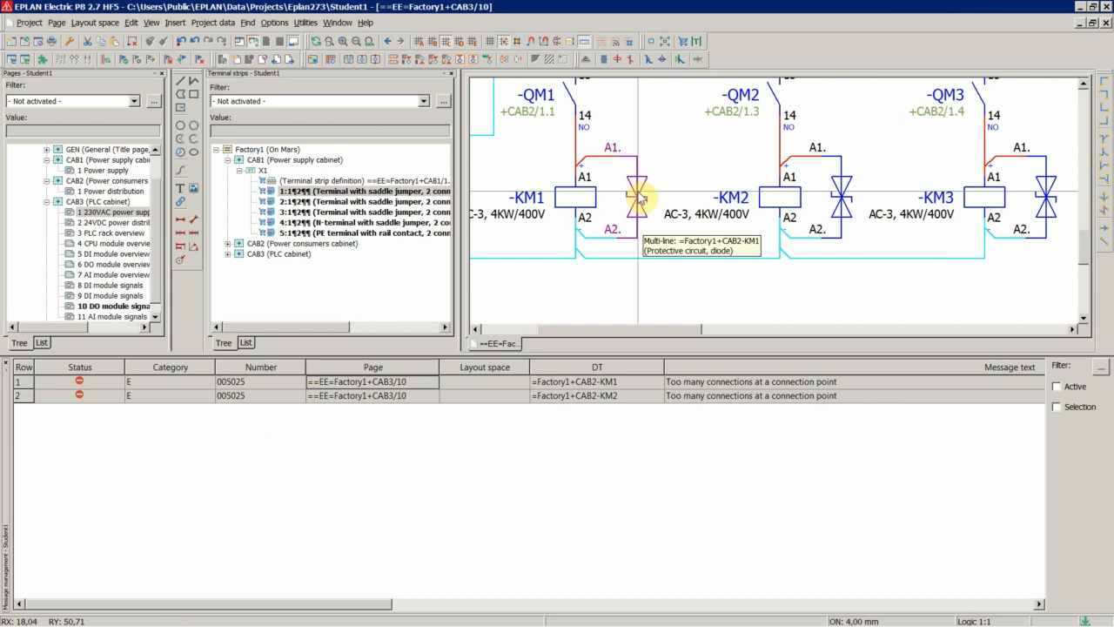
Set the number of targets to 3 for connection point 2 in the connection point logic of coils KM1 and KM2 together.
left_click(570, 214)
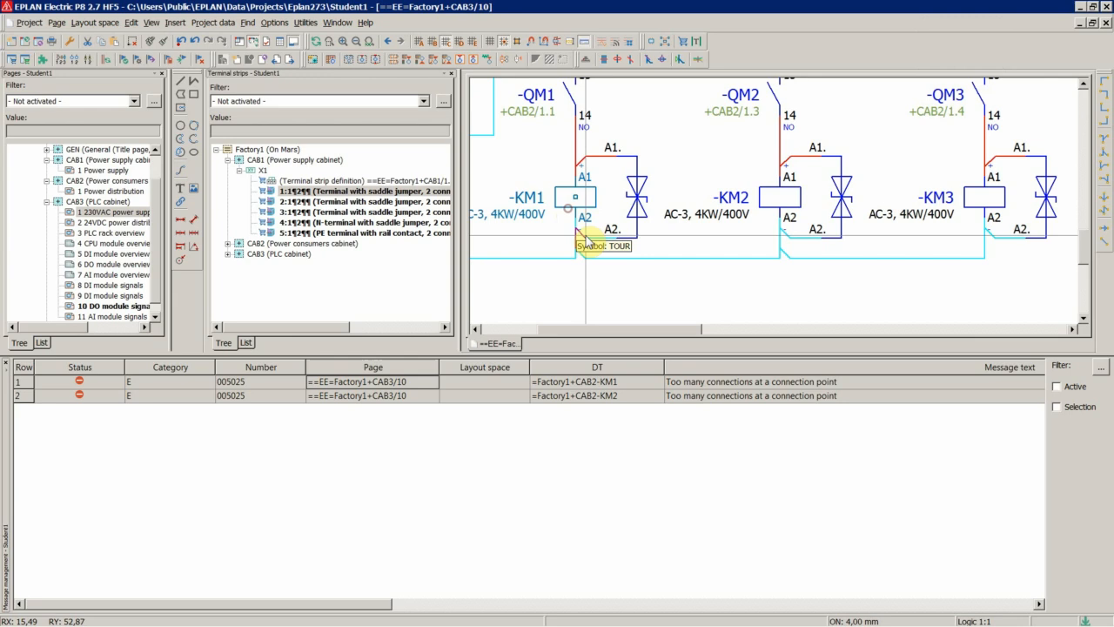
left_click(735, 199, "ctrl")
right_click(735, 199)
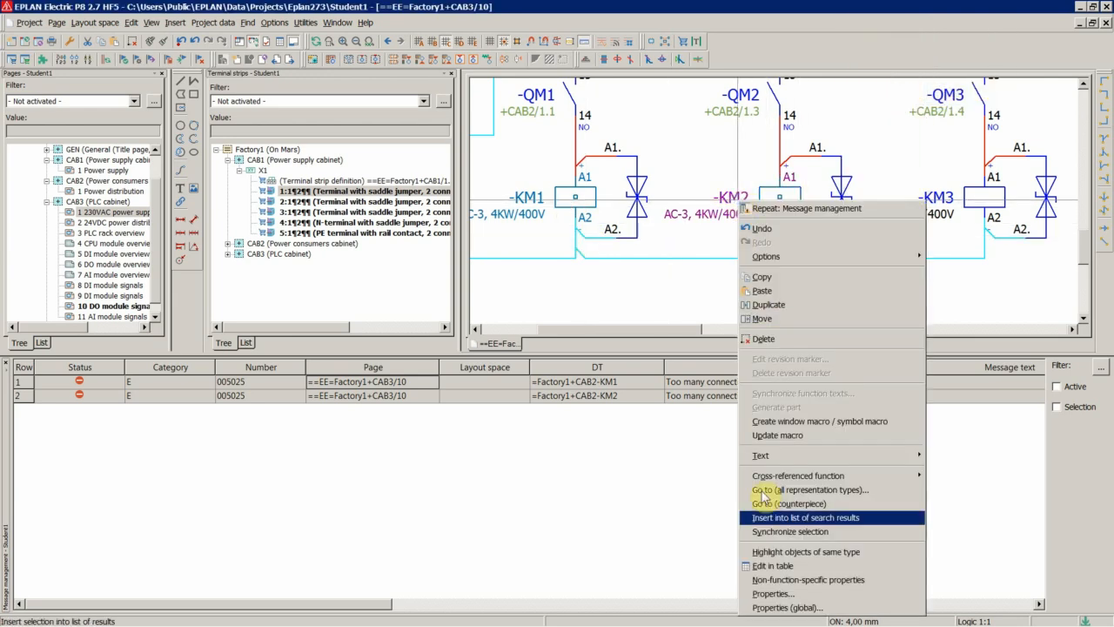
left_click(773, 594)
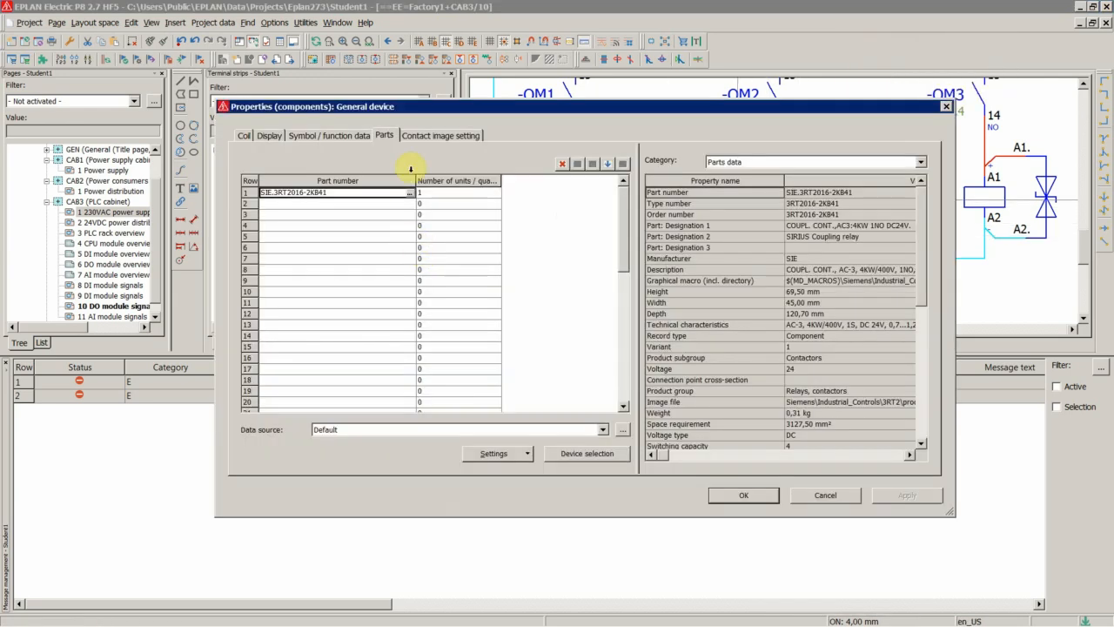
left_click(355, 137)
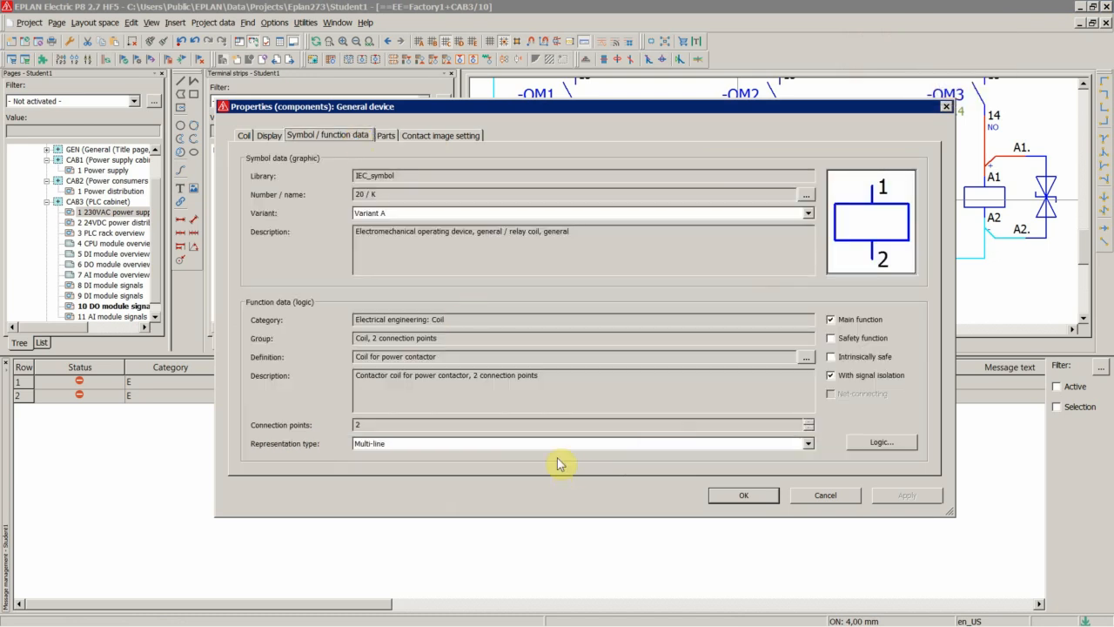
left_click(882, 443)
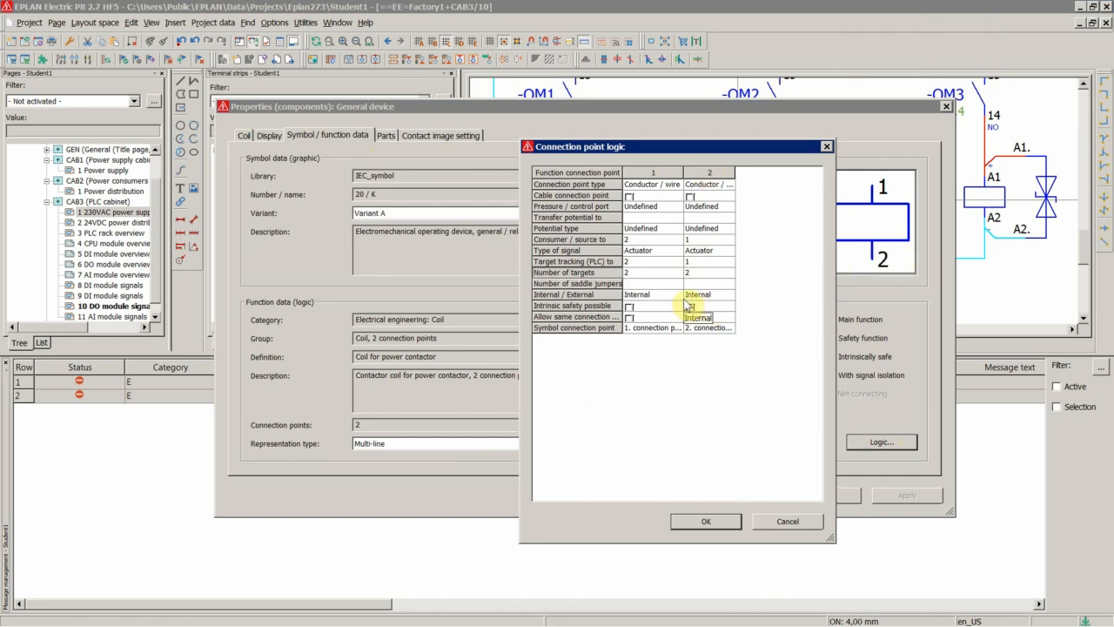
left_click(701, 273)
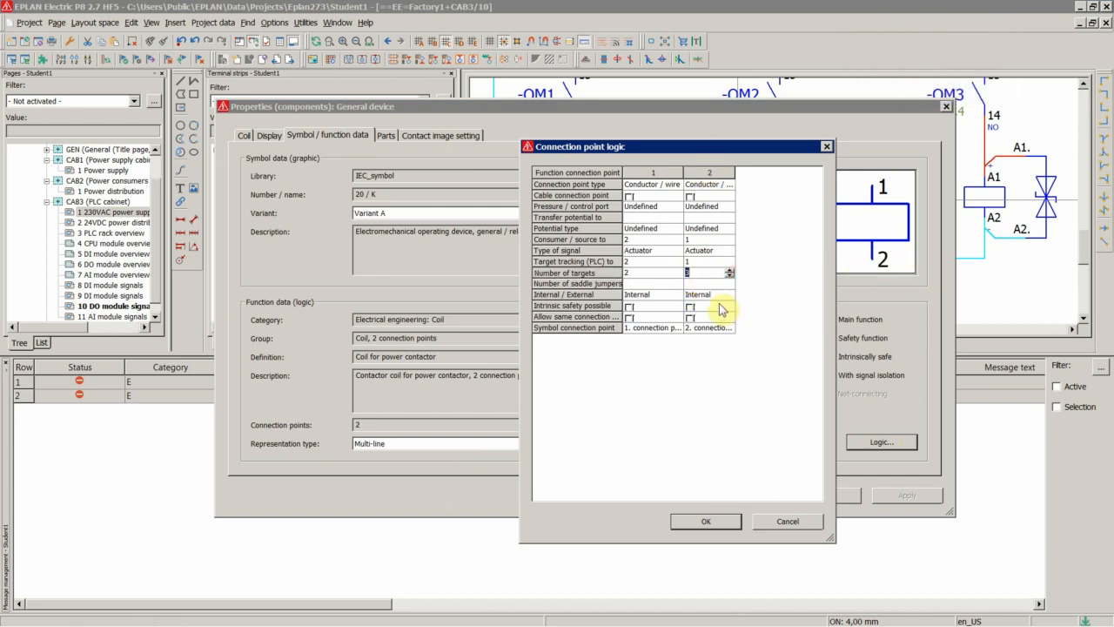
left_click(707, 521)
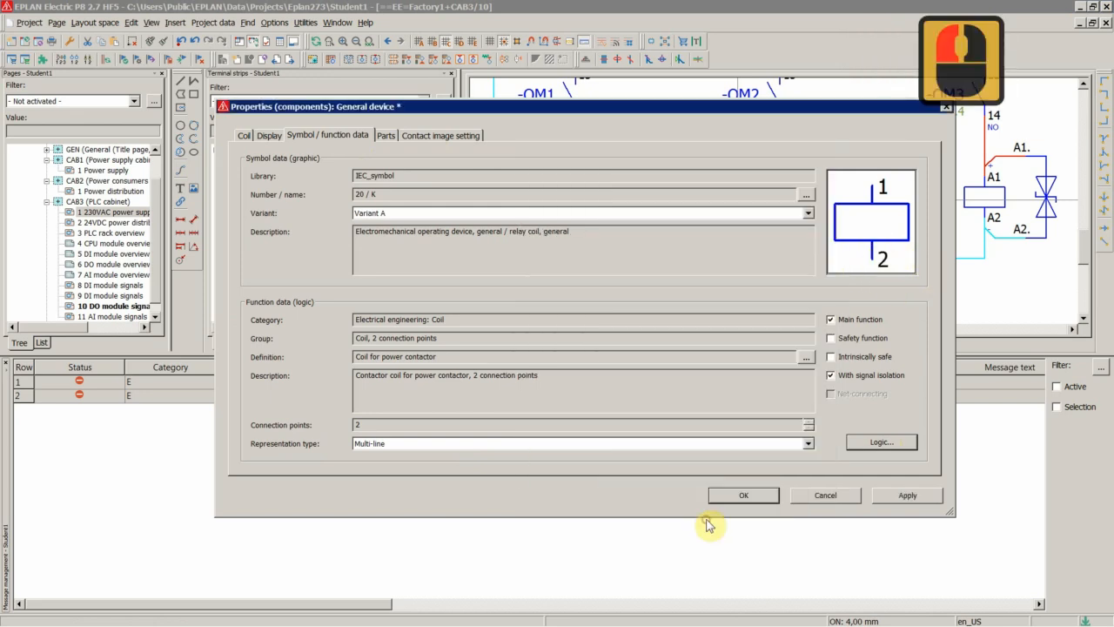
left_click(744, 493)
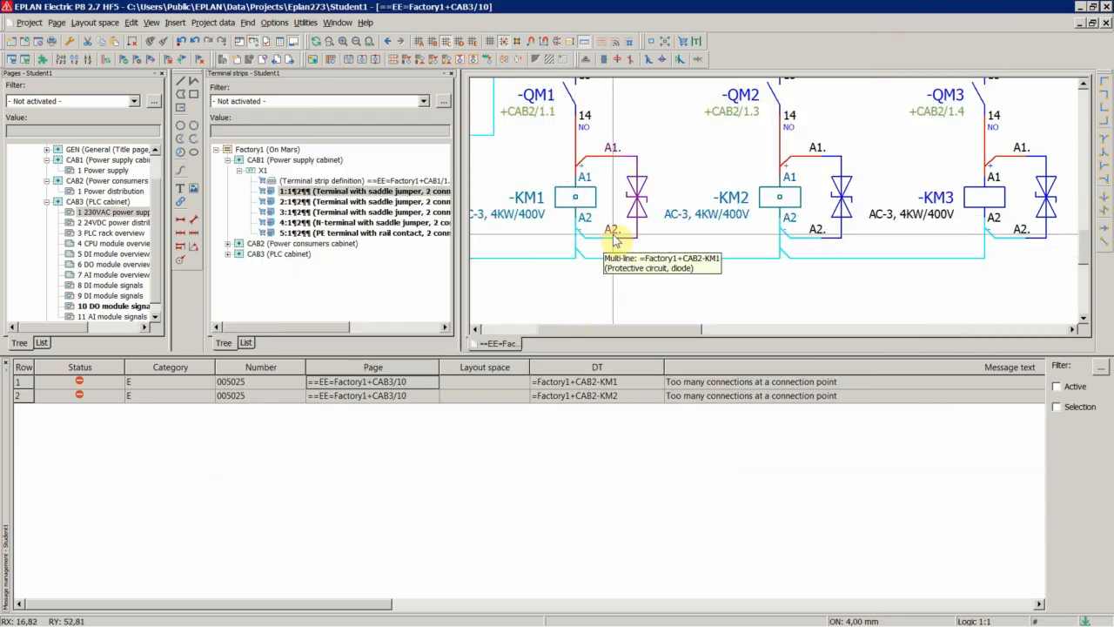
Rerun the project check with Student1_Check_Project_Setting to update the connection messages for KM1 and KM2.
left_click(386, 396)
right_click(386, 396)
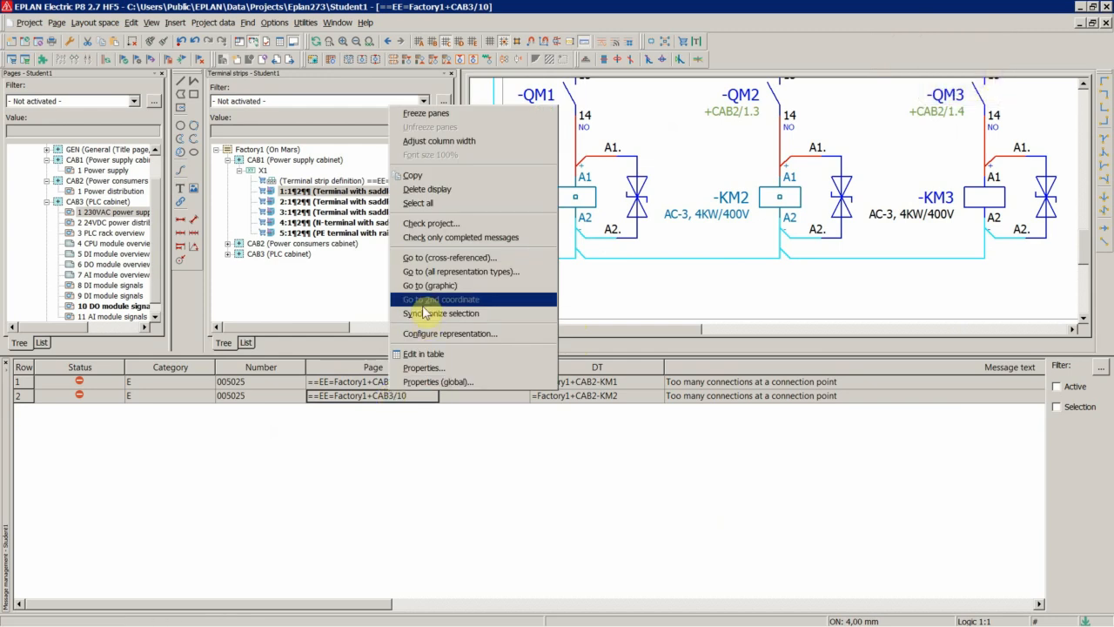
left_click(432, 224)
left_click(557, 314)
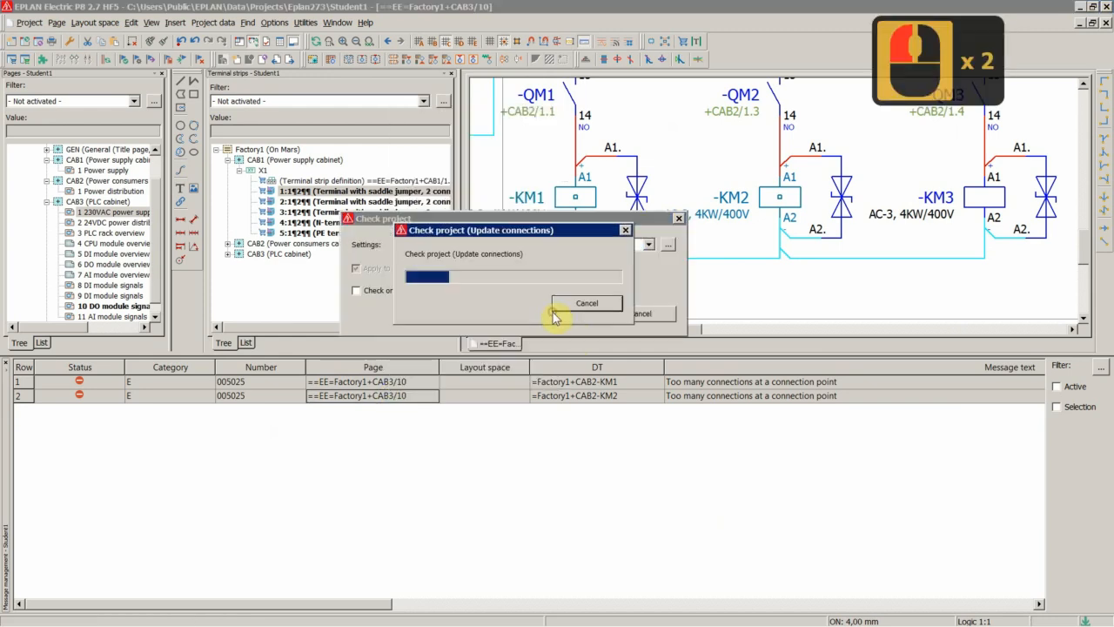
right_click(452, 440)
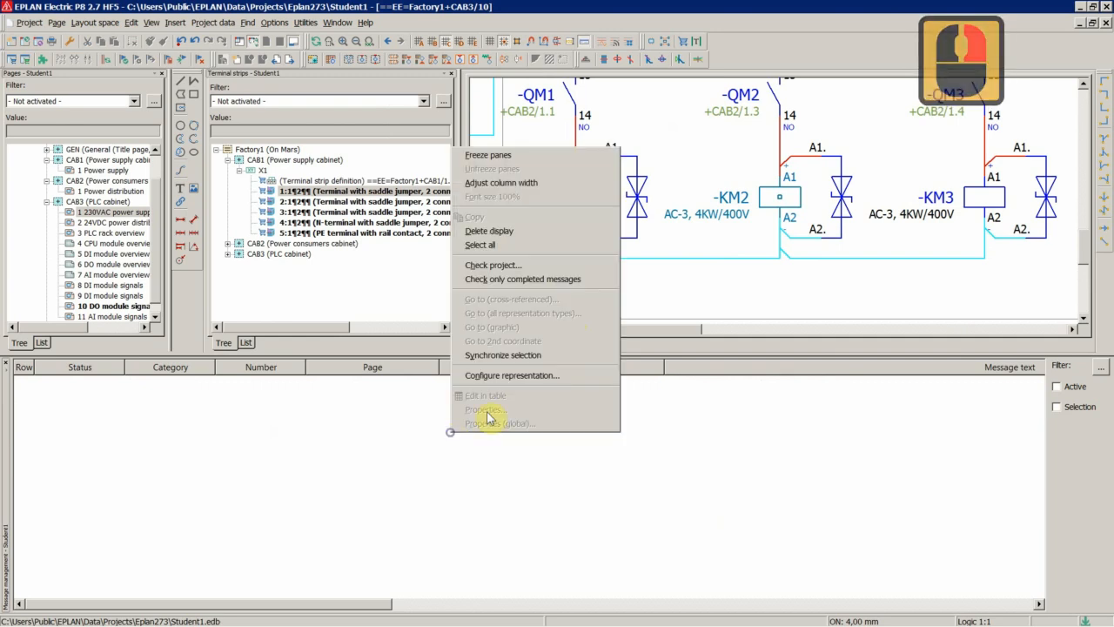
left_click(462, 272)
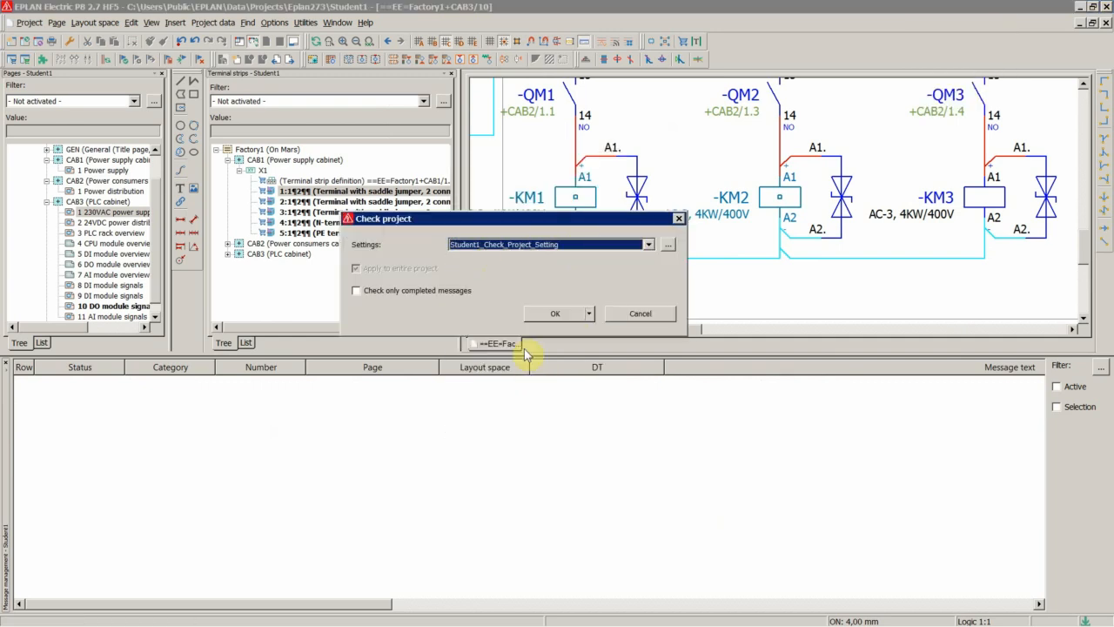
left_click(637, 315)
left_click(397, 446)
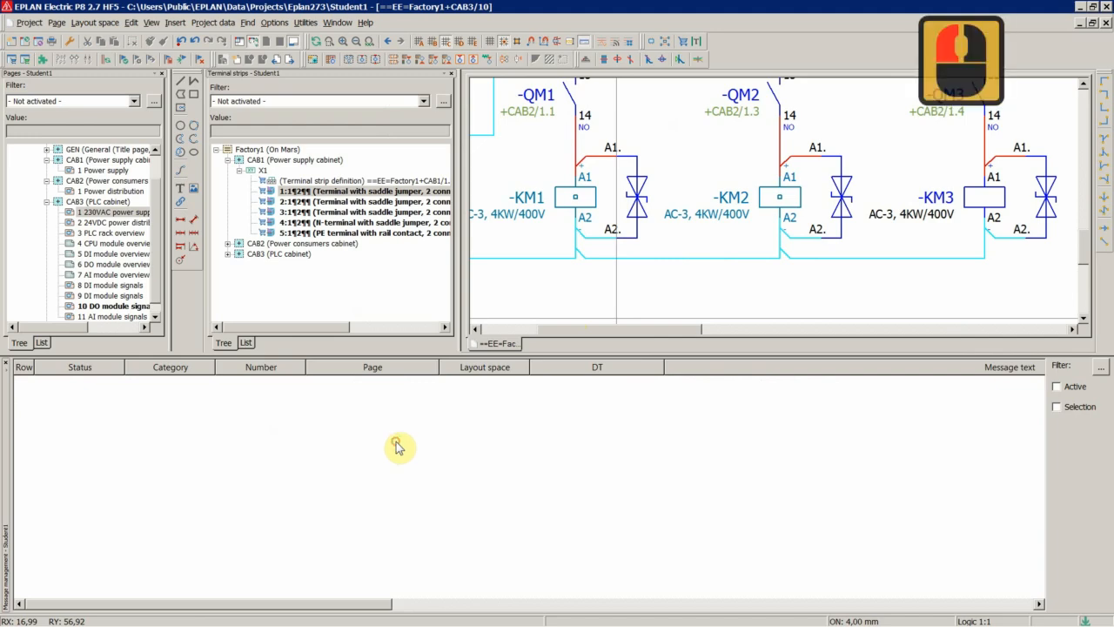